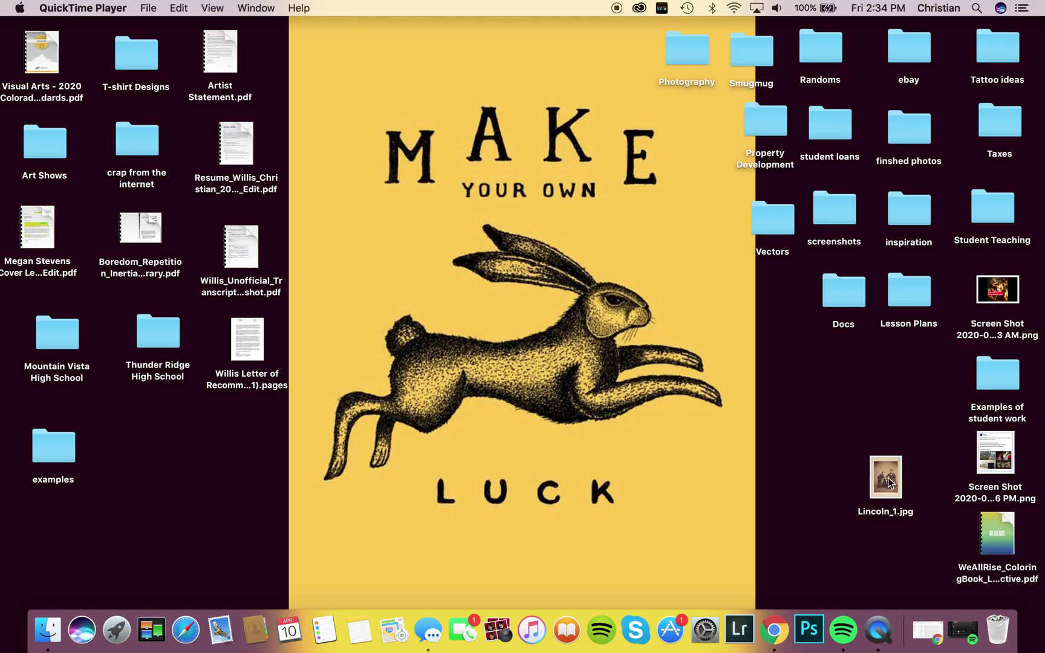
Duplicate Lincoln_1.jpg as Lincoln_1 copy.jpg and place the copy just below the original.
{"action": "left_click_drag", "start_coordinate": [889, 482], "coordinate": [854, 385]}
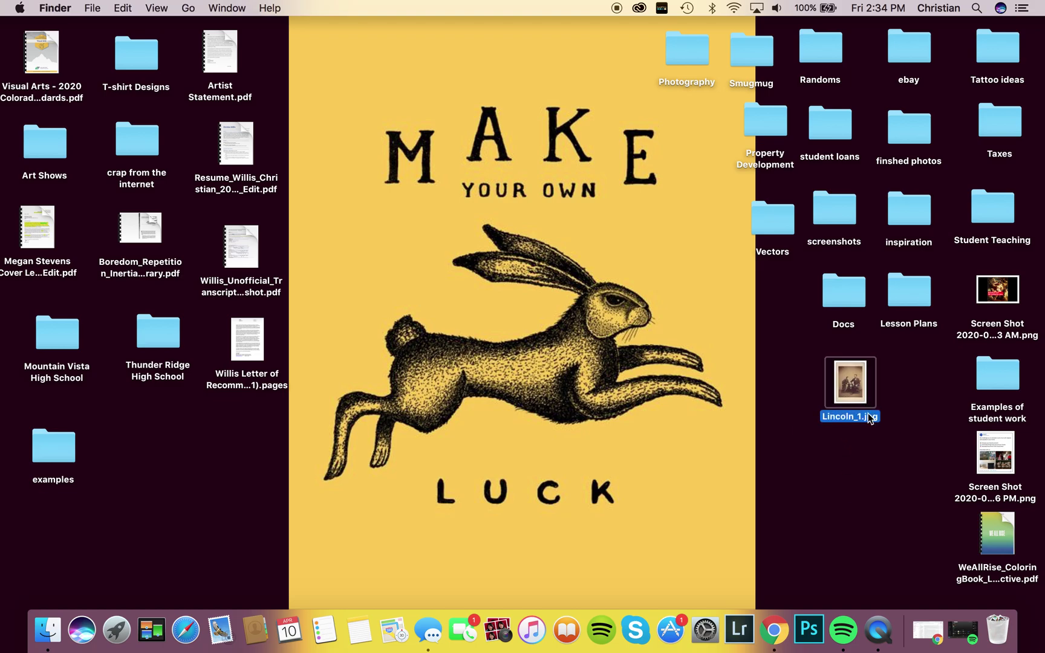
{"action": "right_click", "coordinate": [855, 393]}
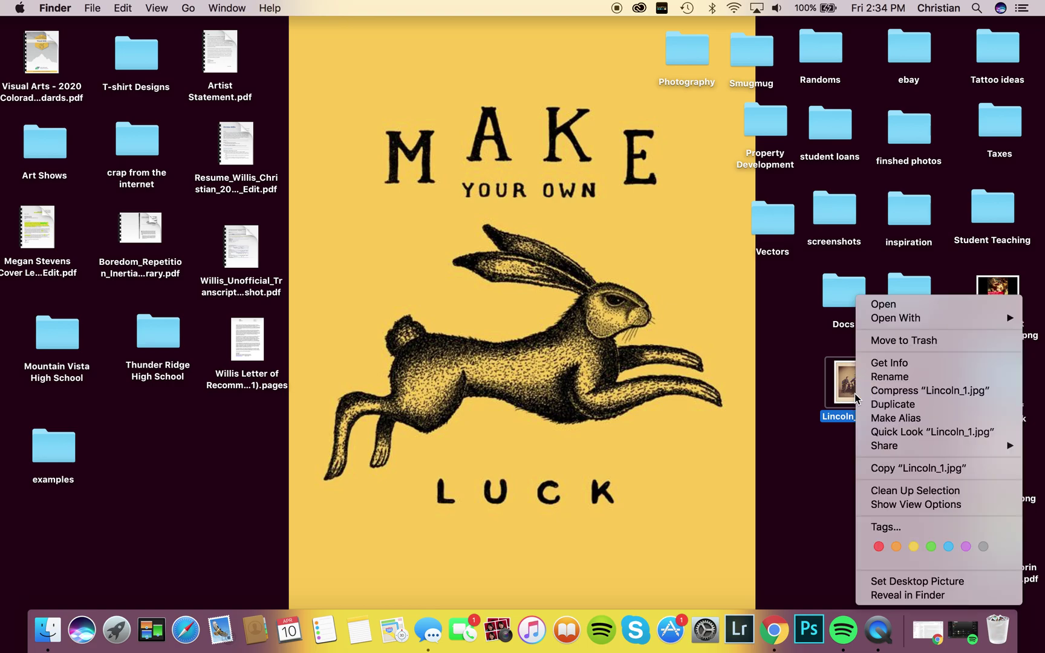
{"action": "left_click", "coordinate": [916, 405]}
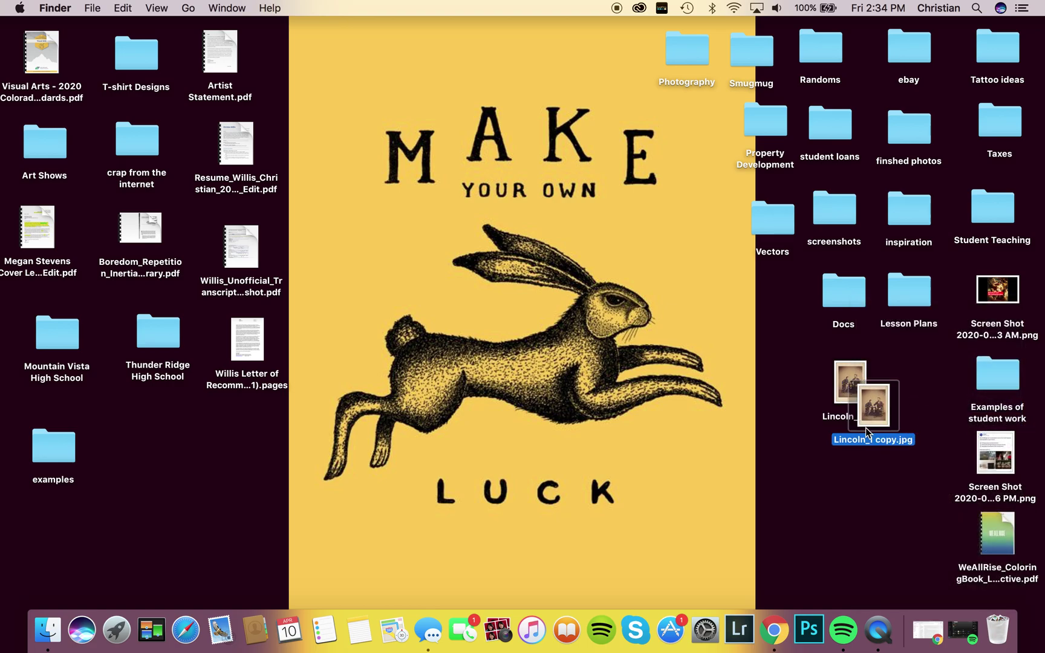
{"action": "left_click_drag", "start_coordinate": [879, 403], "coordinate": [875, 465]}
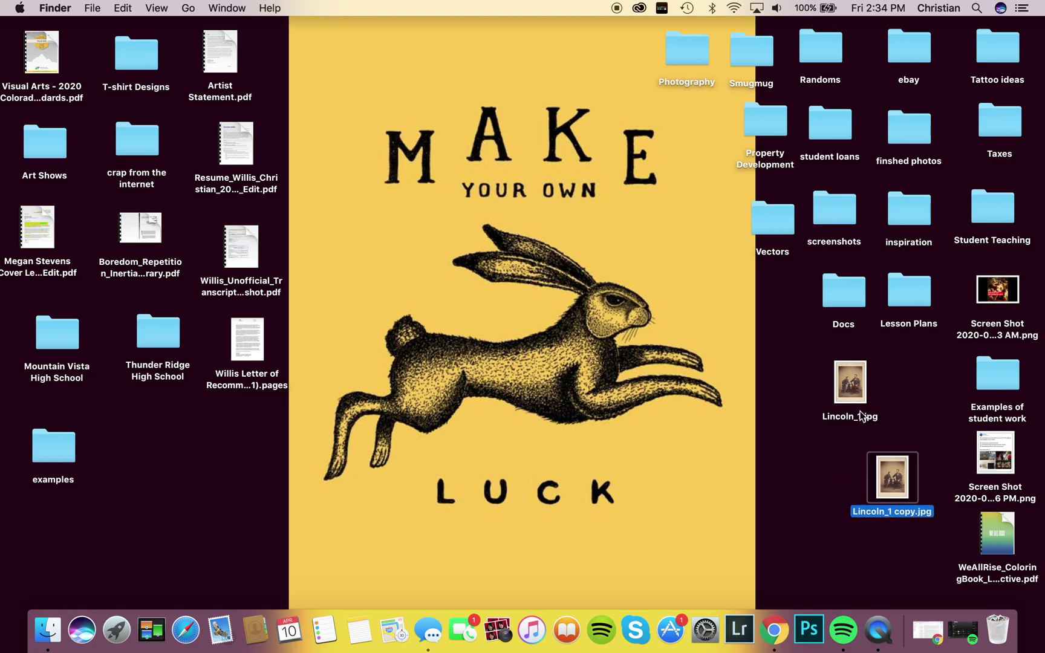
{"action": "left_click", "coordinate": [854, 390]}
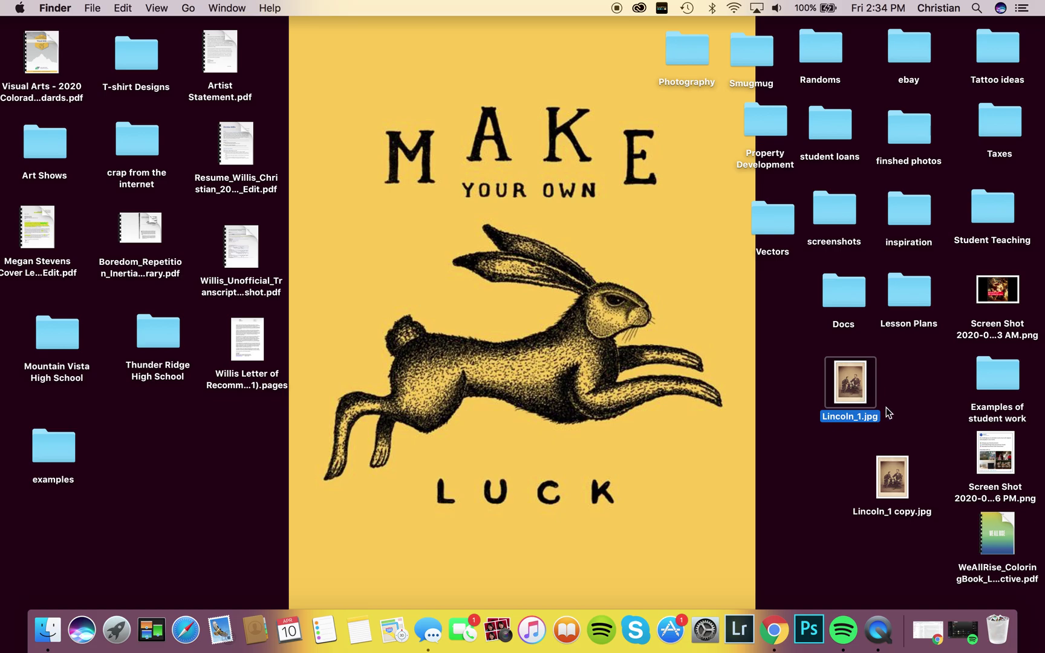
Open Lincoln_1.jpg in Preview to see the photo of Lincoln beside a boy.
{"action": "double_click", "coordinate": [855, 383]}
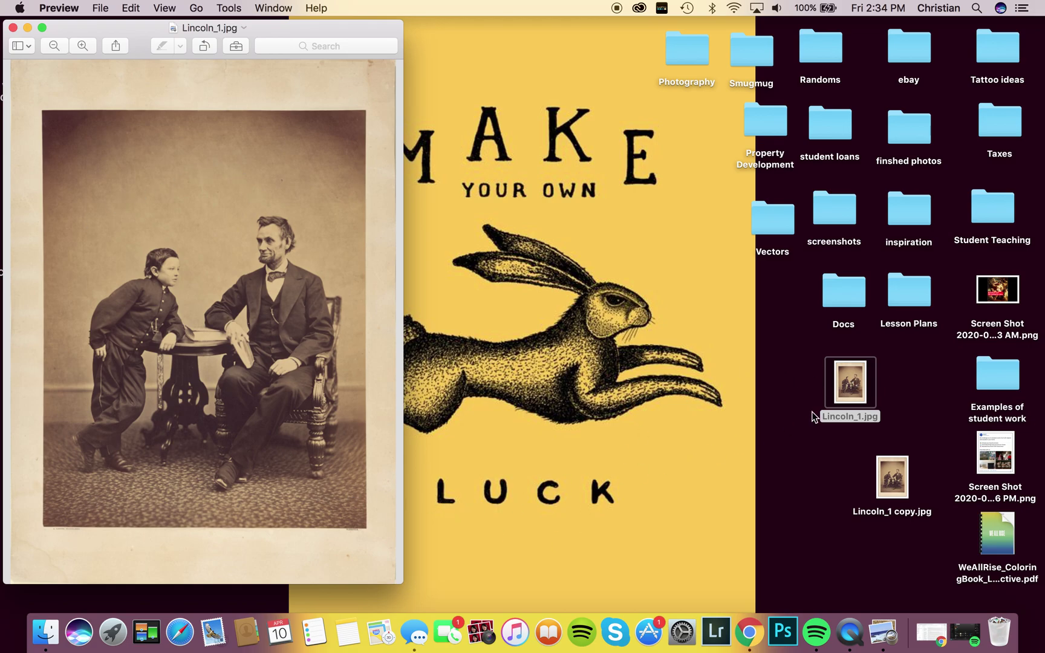
{"action": "left_click", "coordinate": [851, 398]}
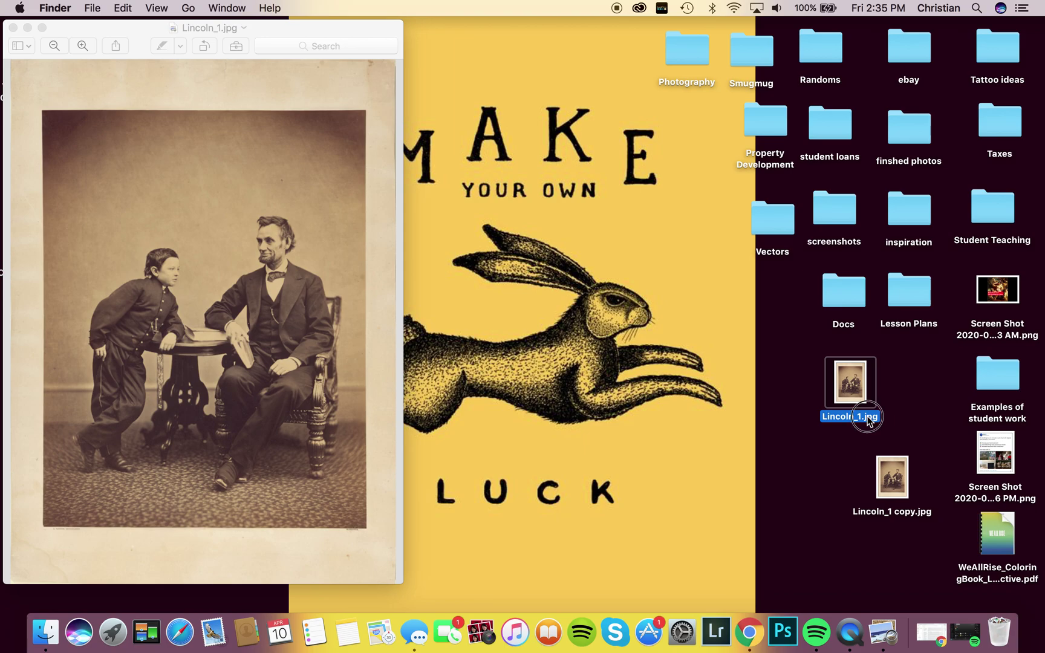
Rename Lincoln_1.jpg to Lincoln_1.txt and confirm using the .txt extension.
{"action": "left_click", "coordinate": [869, 417]}
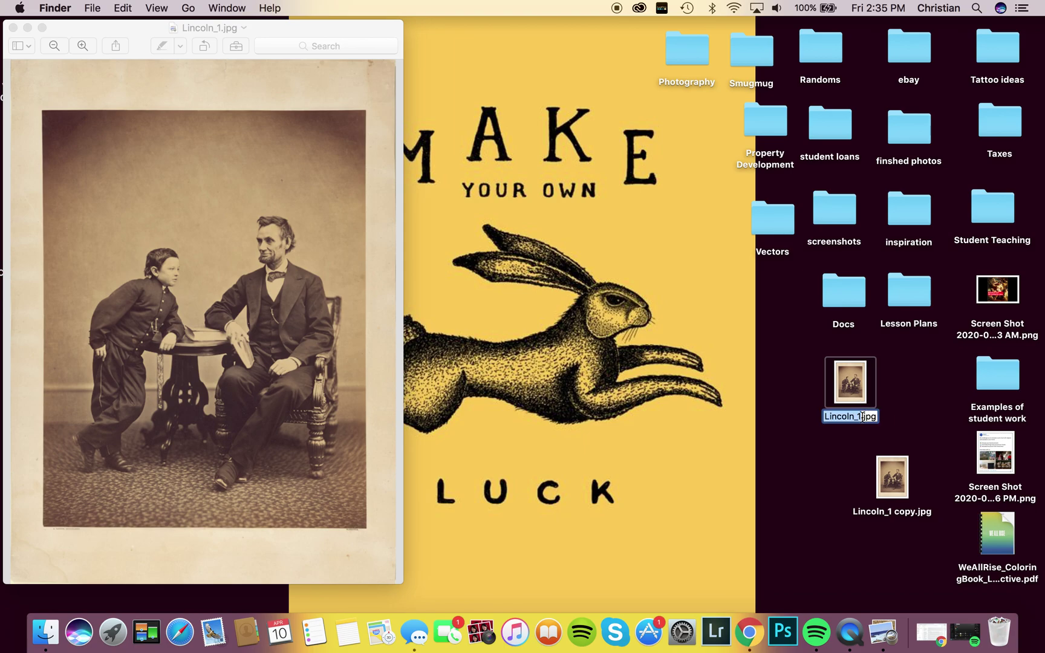
{"action": "left_click", "coordinate": [863, 416]}
{"action": "key", "text": "BackSpace"}
{"action": "key", "text": "BackSpace"}
{"action": "key", "text": "BackSpace"}
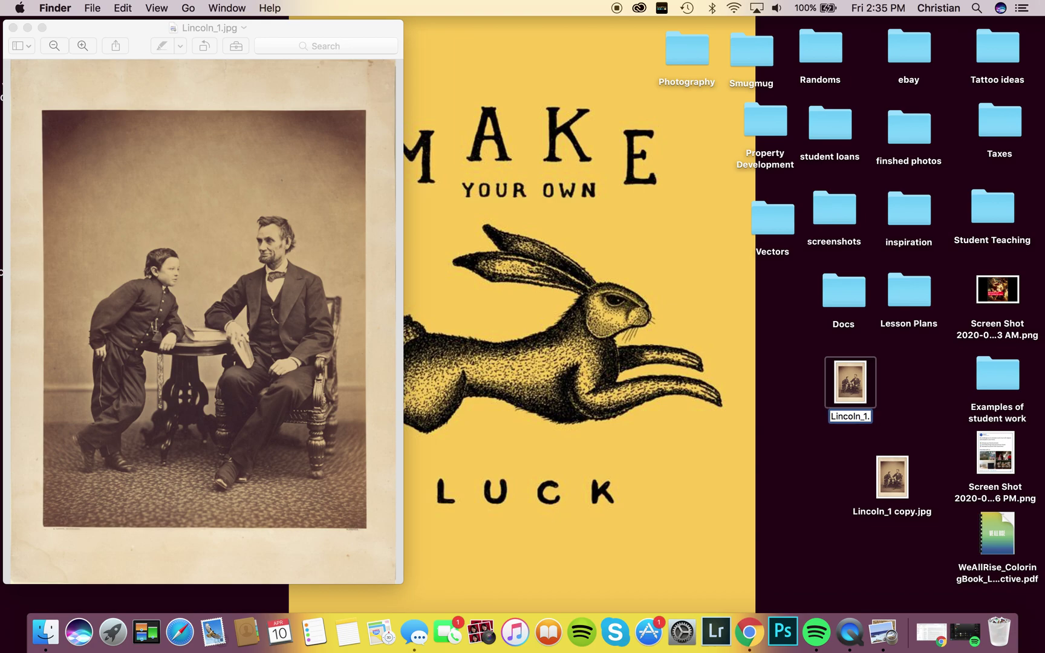
{"action": "type", "text": "txt"}
{"action": "key", "text": "Return"}
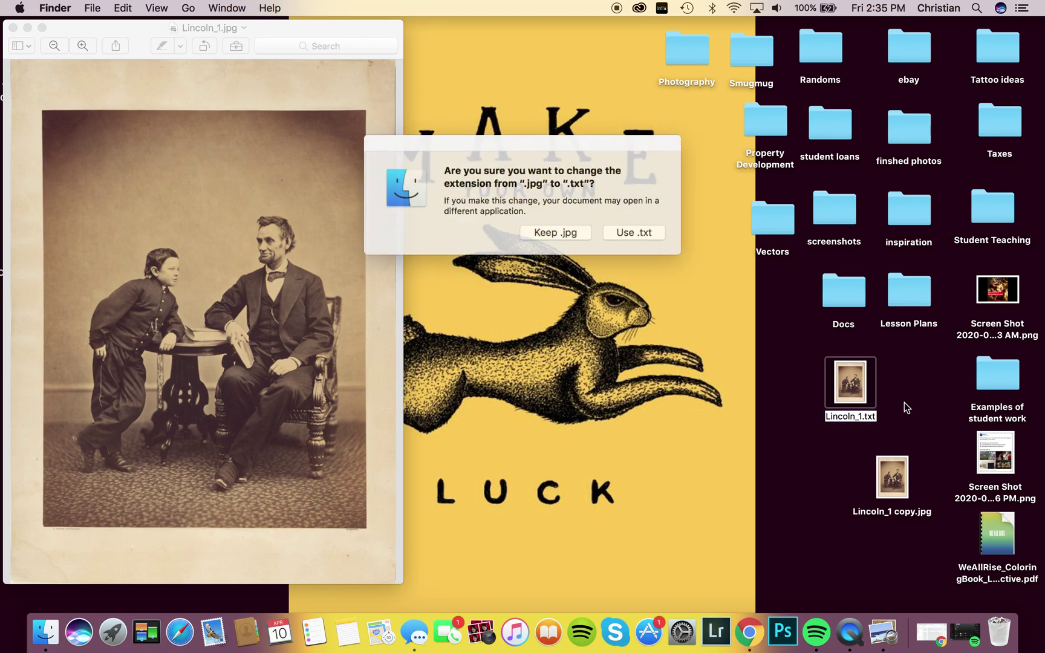
{"action": "left_click", "coordinate": [630, 231]}
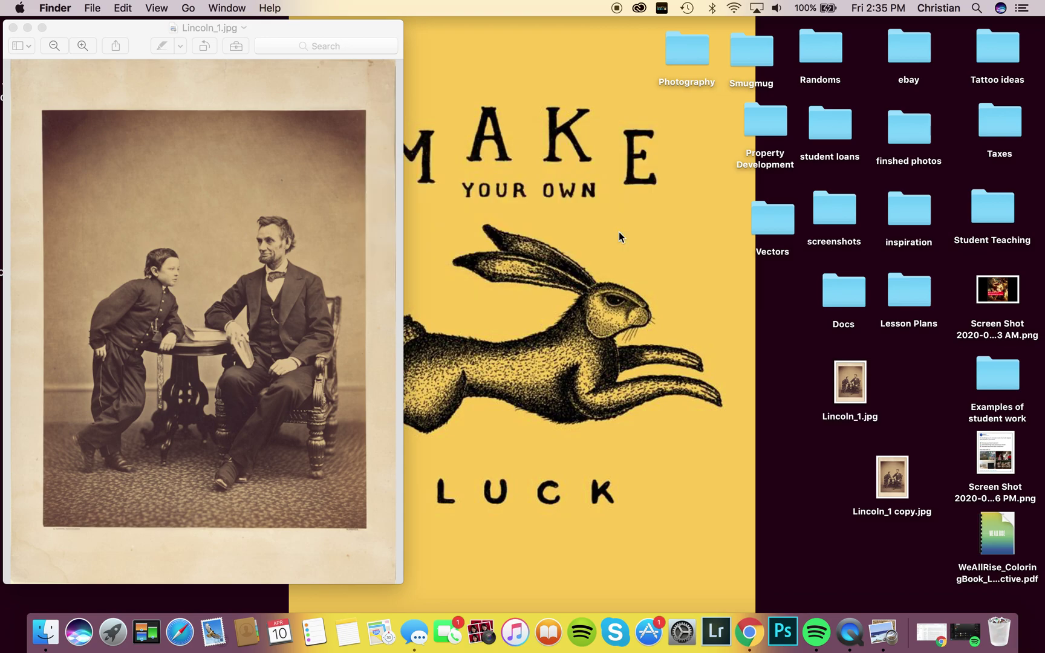
Open Lincoln_1.txt in TextEdit as a tall window placed beside the photo.
{"action": "double_click", "coordinate": [852, 388]}
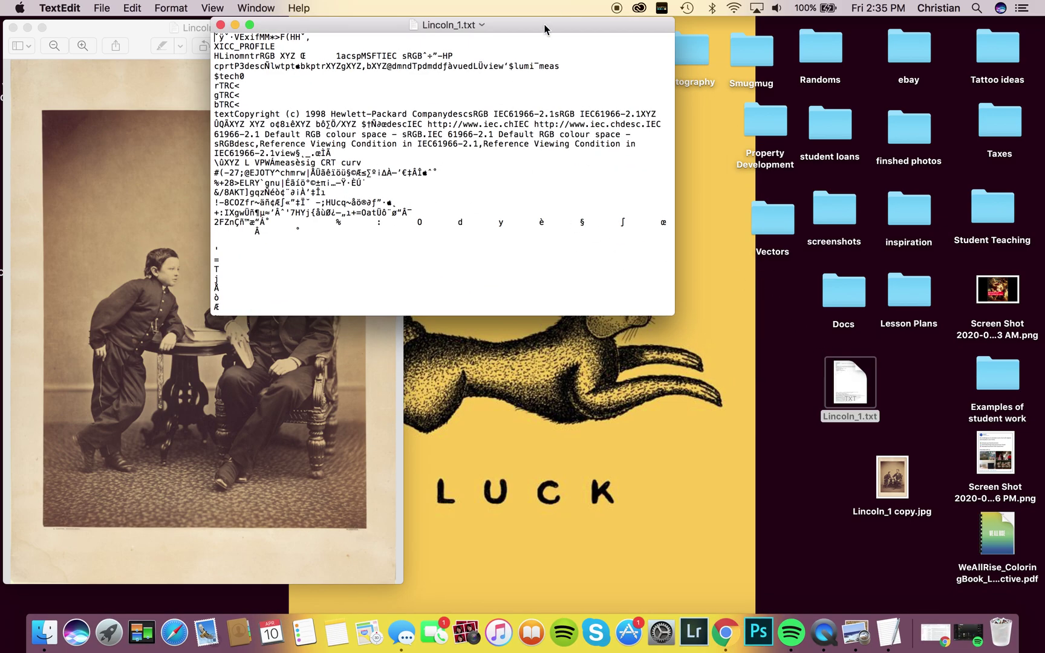
{"action": "left_click_drag", "start_coordinate": [546, 28], "coordinate": [746, 30]}
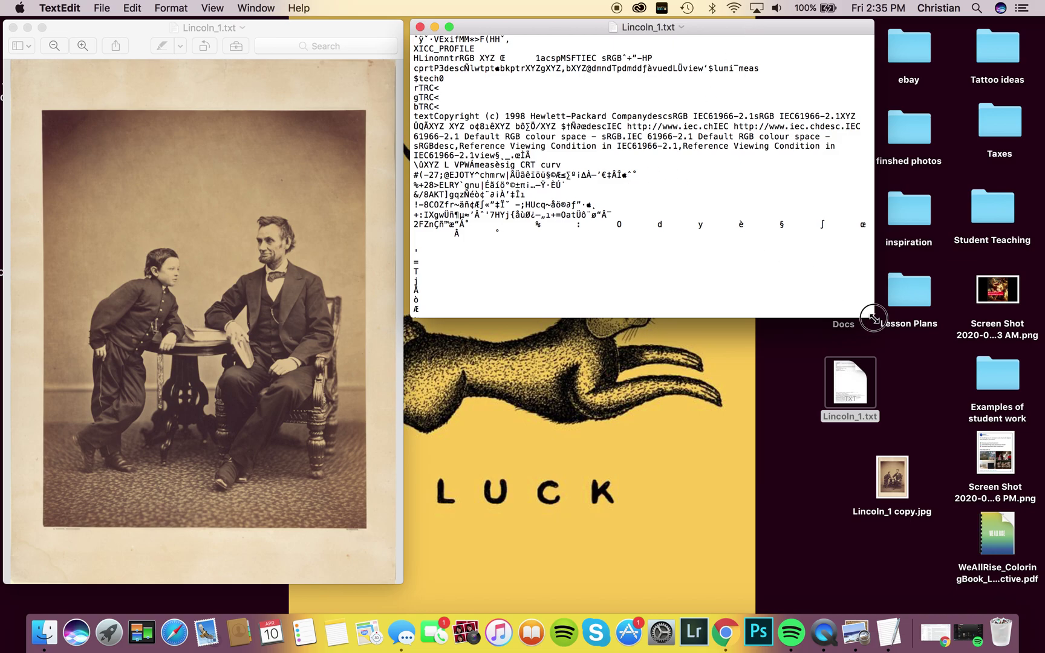
{"action": "left_click_drag", "start_coordinate": [874, 317], "coordinate": [908, 603]}
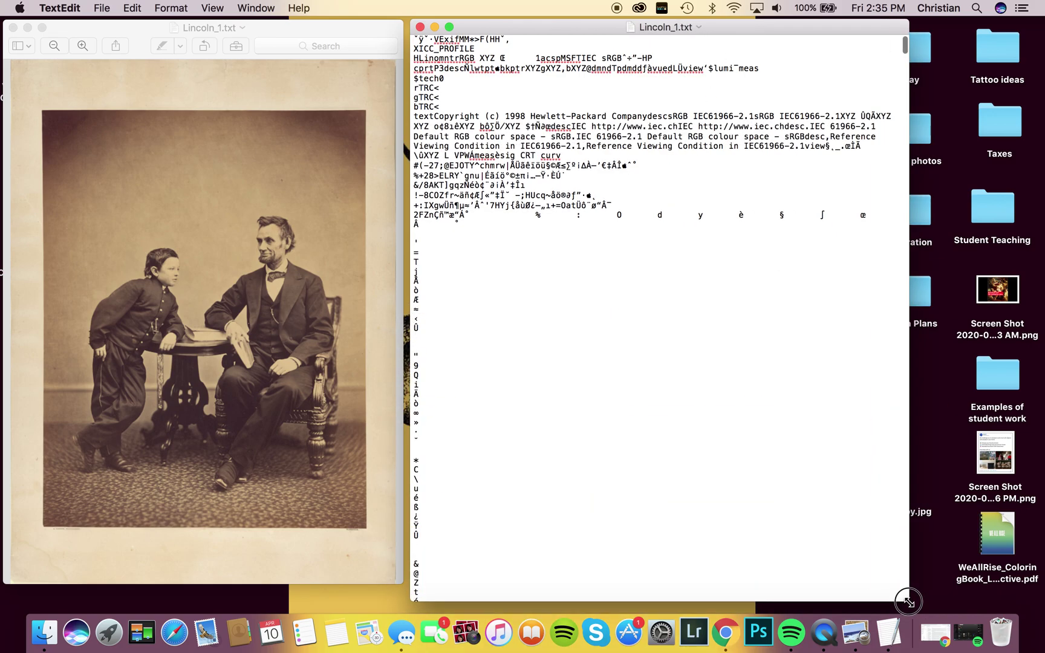
Scroll down into the binary image data and select a block of it.
{"action": "scroll", "coordinate": [664, 259], "scroll_direction": "down", "scroll_amount": 20}
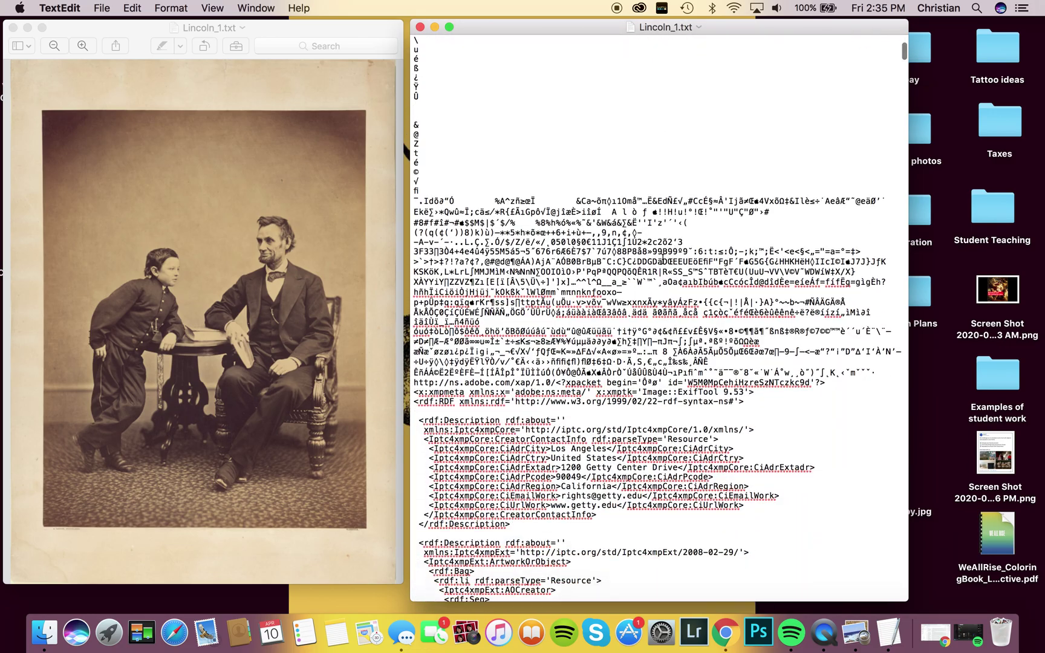
{"action": "scroll", "coordinate": [663, 259], "scroll_direction": "down", "scroll_amount": 15}
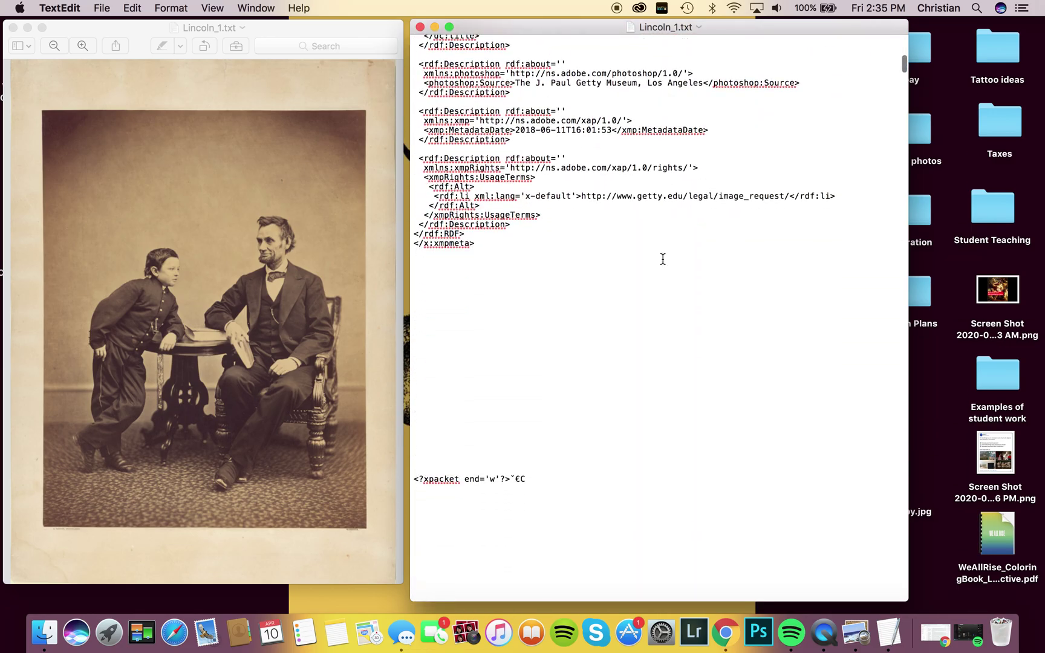
{"action": "scroll", "coordinate": [663, 259], "scroll_direction": "down", "scroll_amount": 15}
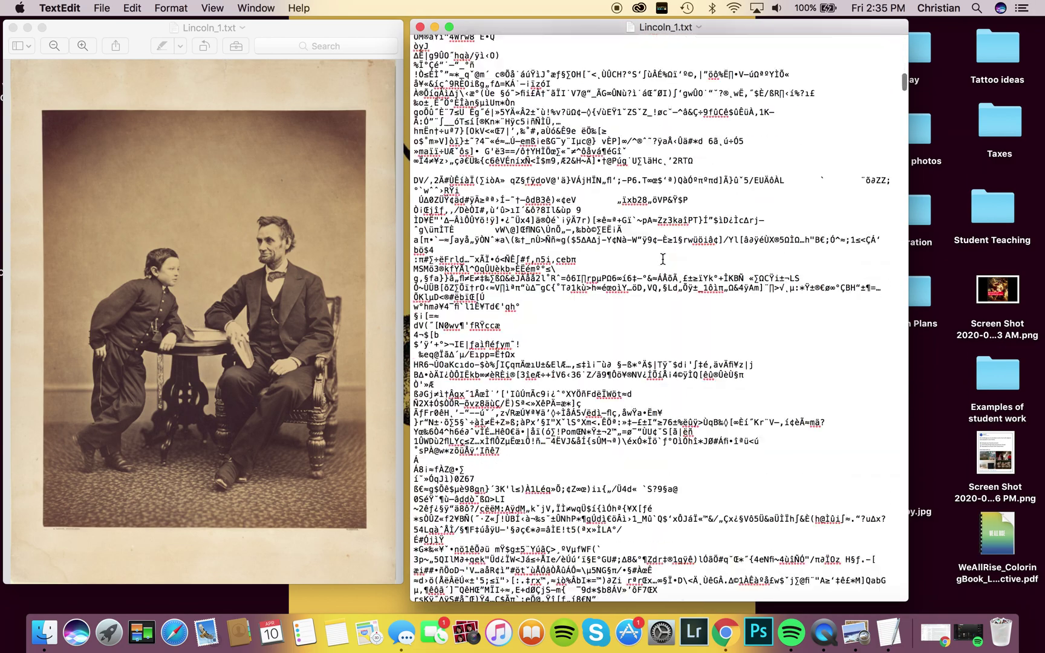
{"action": "scroll", "coordinate": [663, 259], "scroll_direction": "down", "scroll_amount": 15}
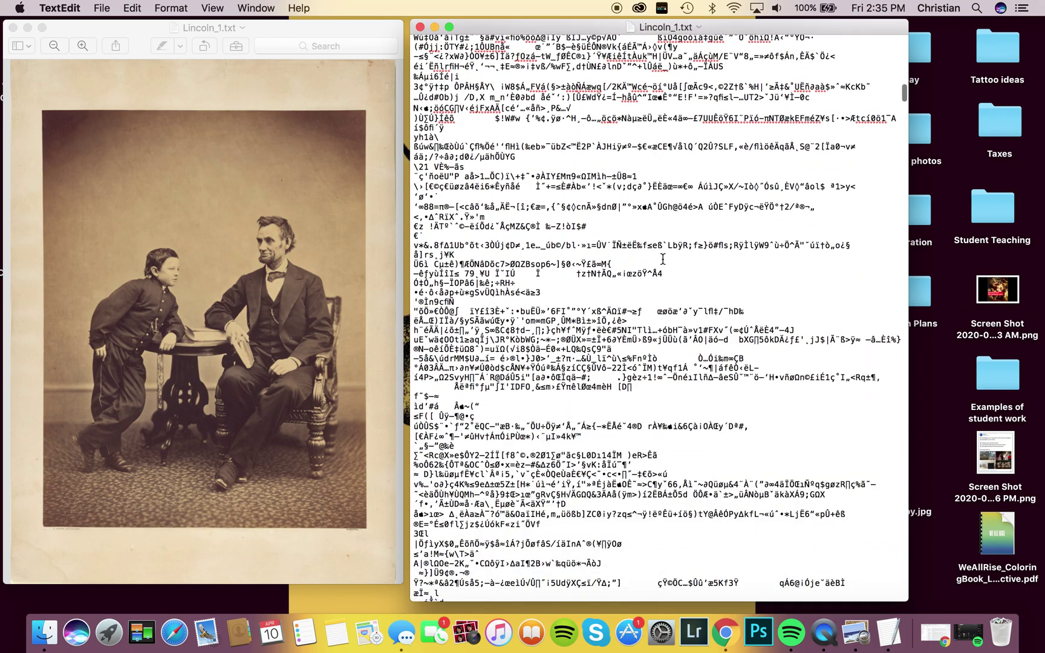
{"action": "scroll", "coordinate": [664, 259], "scroll_direction": "down", "scroll_amount": 15}
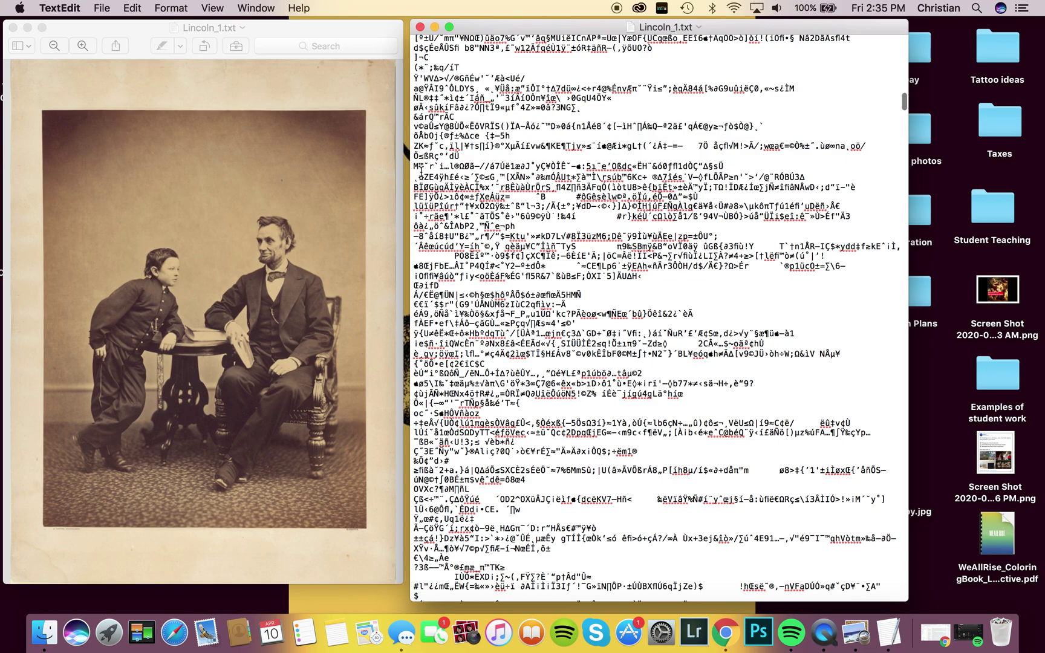
{"action": "left_click_drag", "start_coordinate": [416, 176], "coordinate": [642, 277]}
Delete the selected block of image data and check the photo in Preview.
{"action": "key", "text": "BackSpace"}
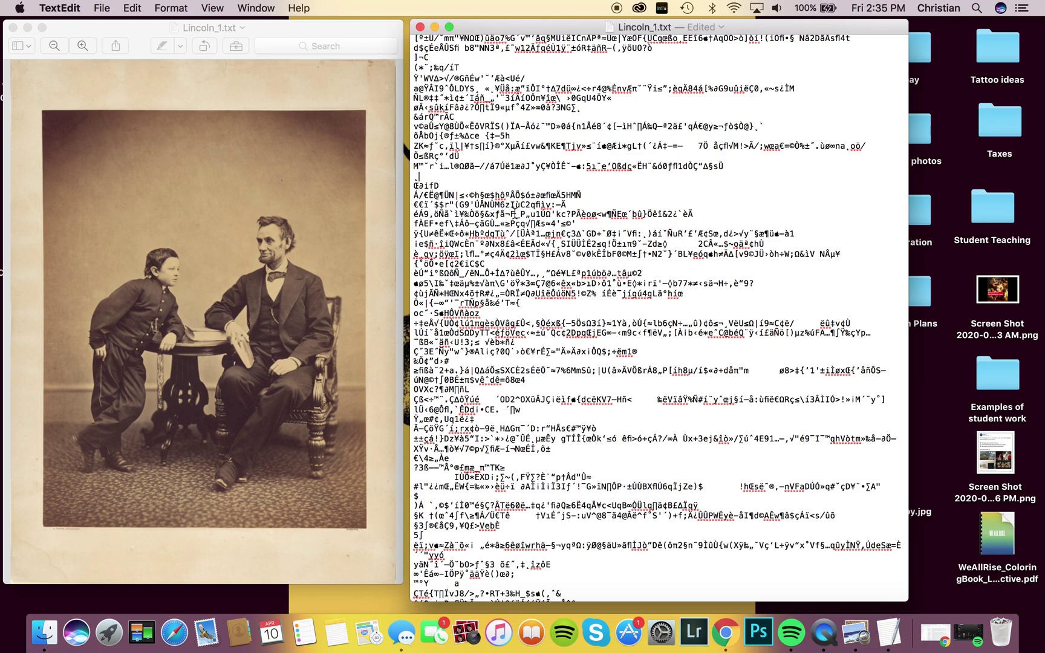
{"action": "left_click", "coordinate": [280, 238]}
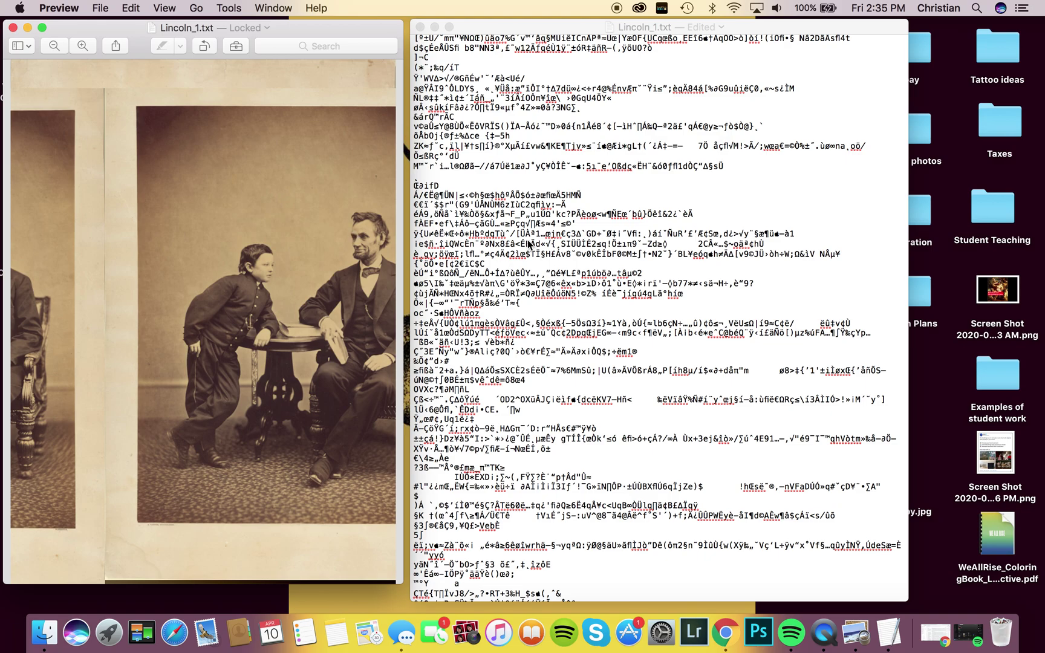
{"action": "scroll", "coordinate": [528, 245], "scroll_direction": "down", "scroll_amount": 15}
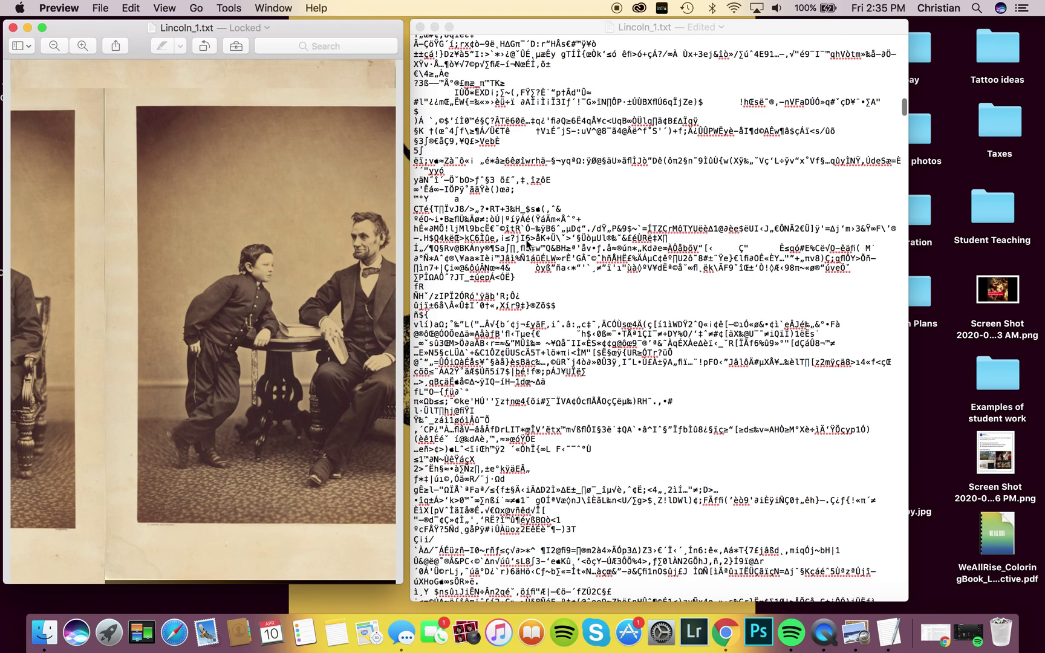
Delete a second block of image data and check the glitched, shifted photo.
{"action": "left_click", "coordinate": [477, 232]}
{"action": "left_click_drag", "start_coordinate": [467, 248], "coordinate": [758, 392]}
{"action": "key", "text": "BackSpace"}
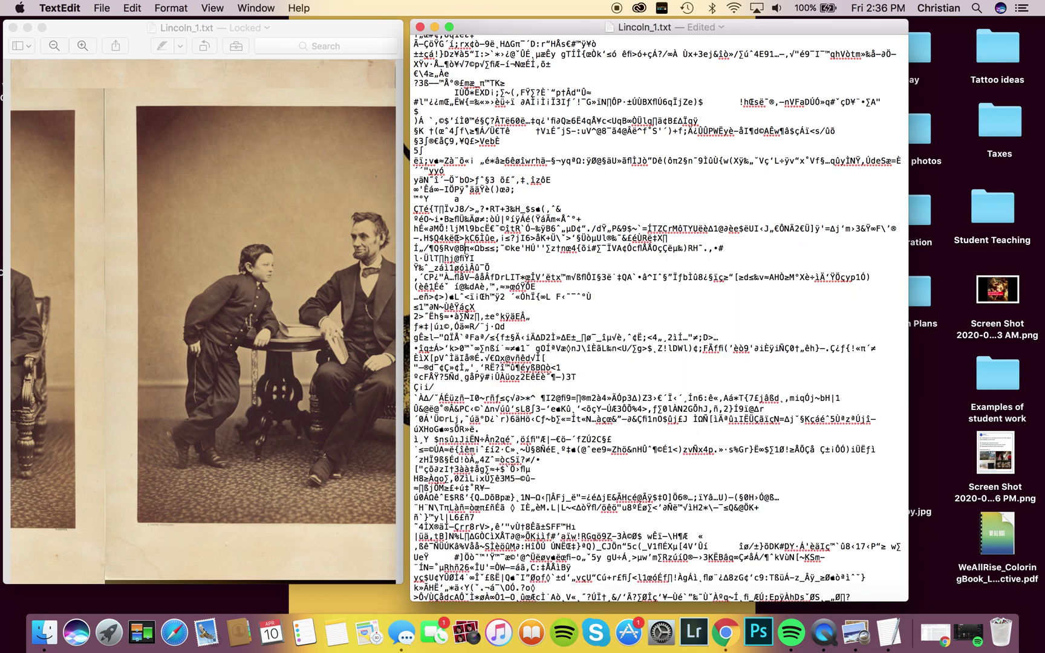
{"action": "left_click", "coordinate": [330, 355]}
{"action": "scroll", "coordinate": [307, 346], "scroll_direction": "left", "scroll_amount": 5}
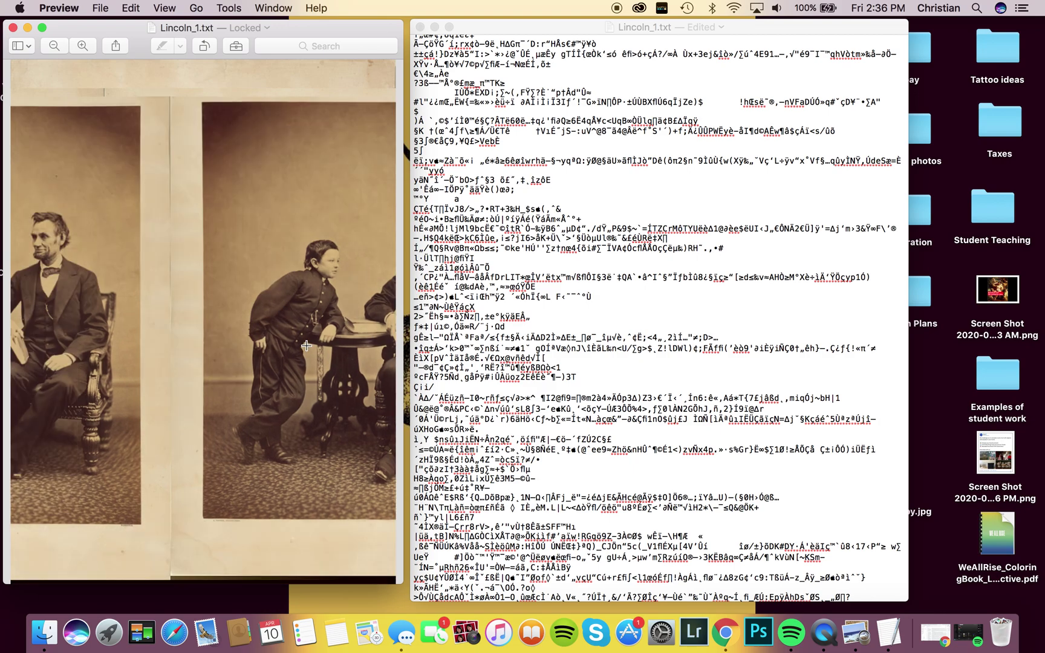
{"action": "left_click", "coordinate": [591, 306]}
Delete three more lines of image data and check the photo.
{"action": "left_click_drag", "start_coordinate": [472, 305], "coordinate": [555, 323]}
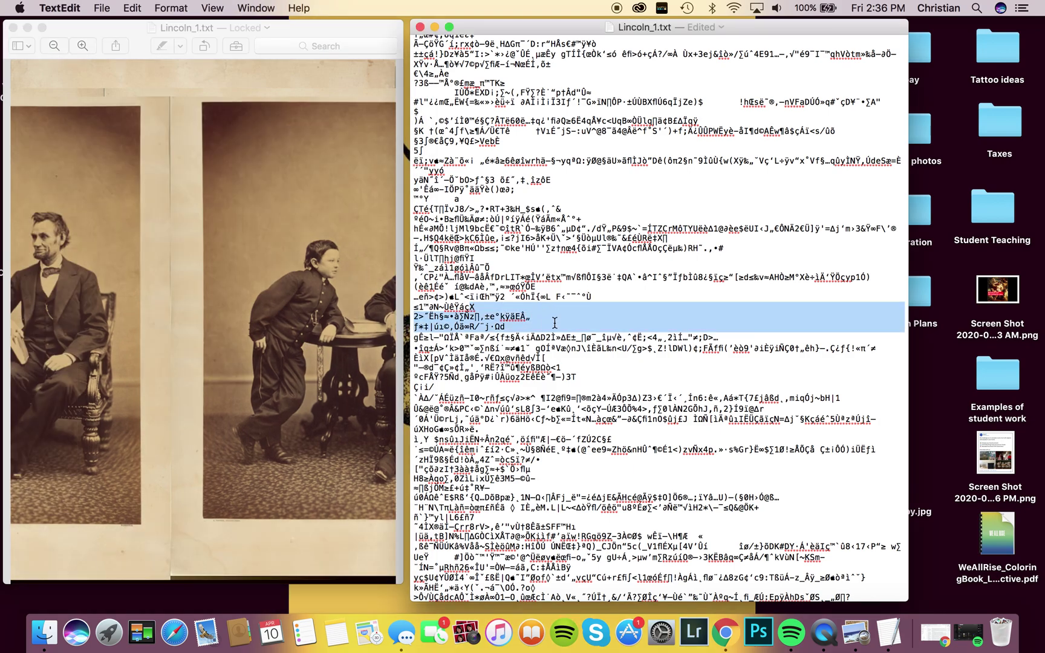
{"action": "key", "text": "BackSpace"}
{"action": "left_click", "coordinate": [144, 293]}
{"action": "scroll", "coordinate": [143, 293], "scroll_direction": "right", "scroll_amount": 2}
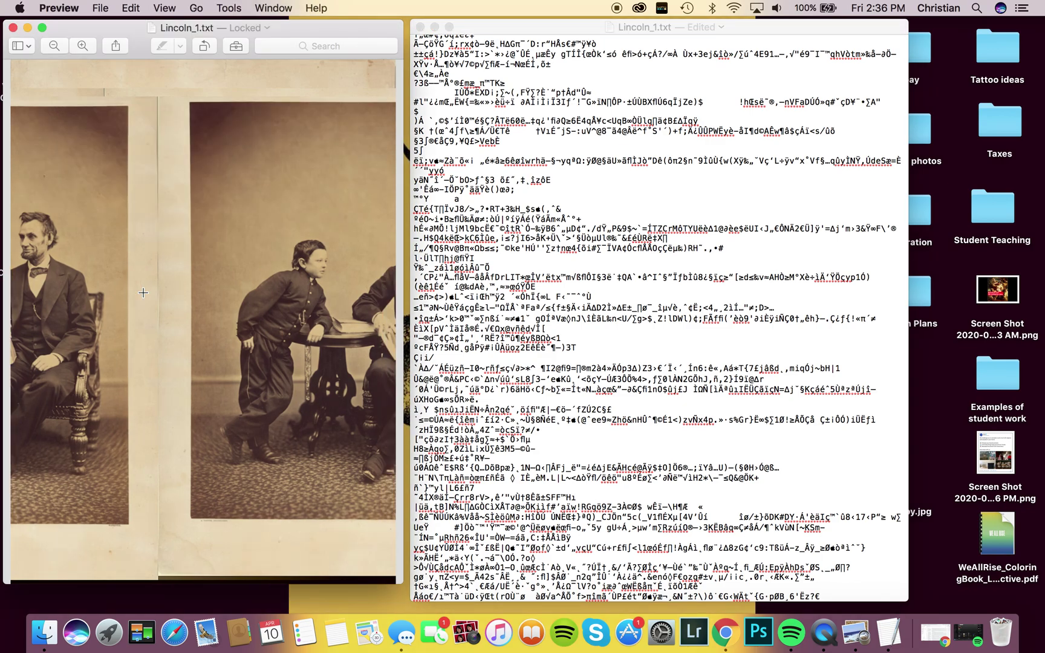
{"action": "scroll", "coordinate": [543, 312], "scroll_direction": "down", "scroll_amount": 5}
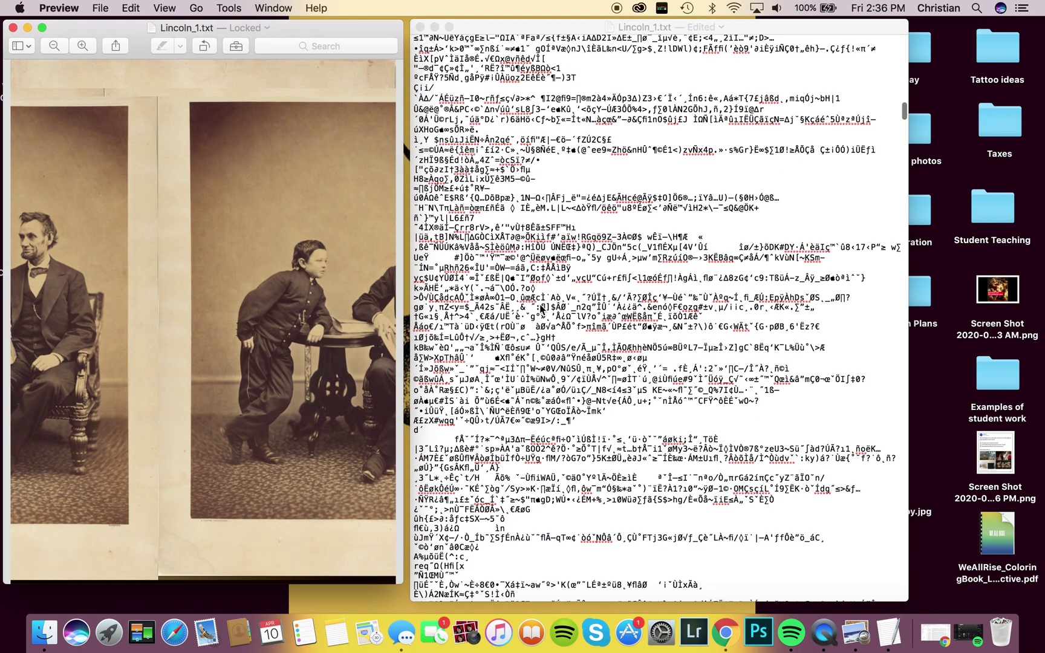
{"action": "left_click", "coordinate": [454, 283]}
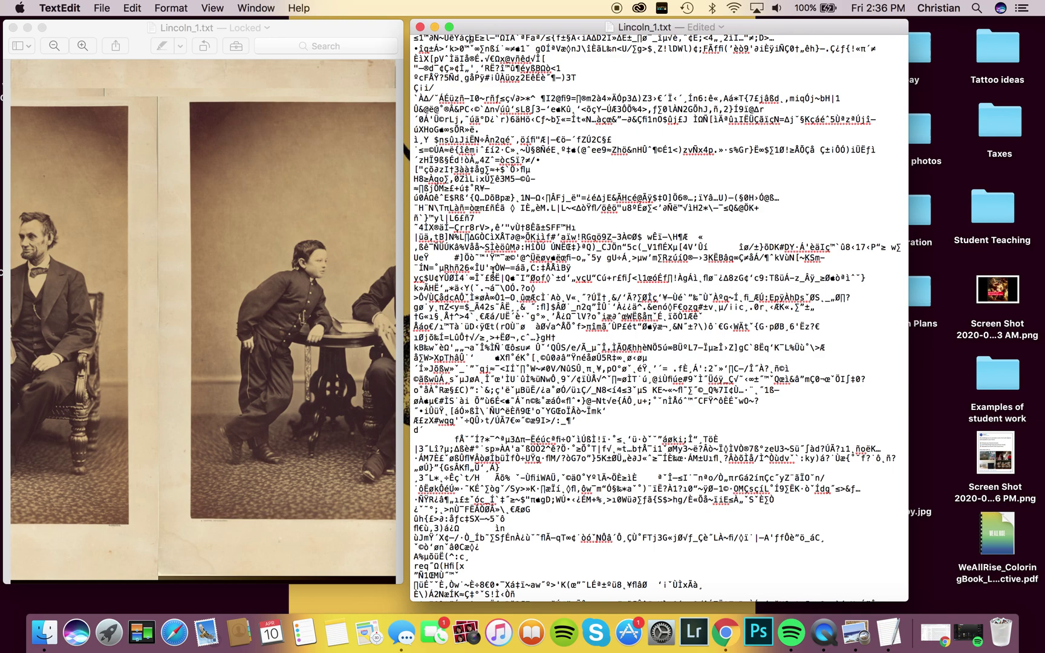
Copy about a dozen lines of code and paste them on a new line elsewhere.
{"action": "double_click", "coordinate": [479, 268]}
{"action": "left_click_drag", "start_coordinate": [507, 271], "coordinate": [750, 379]}
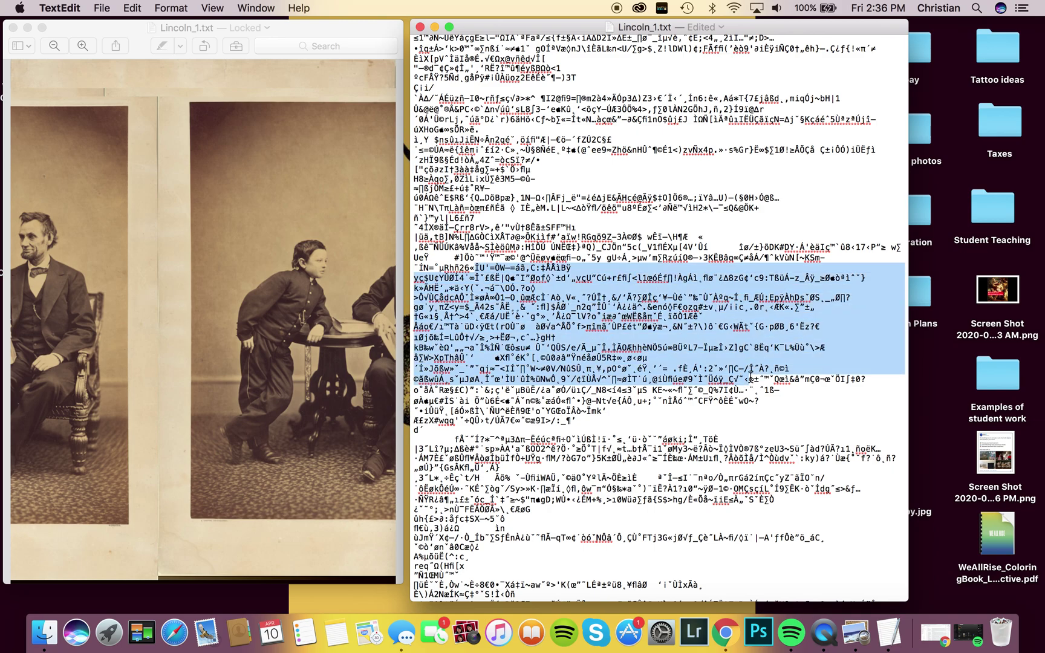
{"action": "left_click", "coordinate": [742, 383]}
{"action": "key", "text": "Return"}
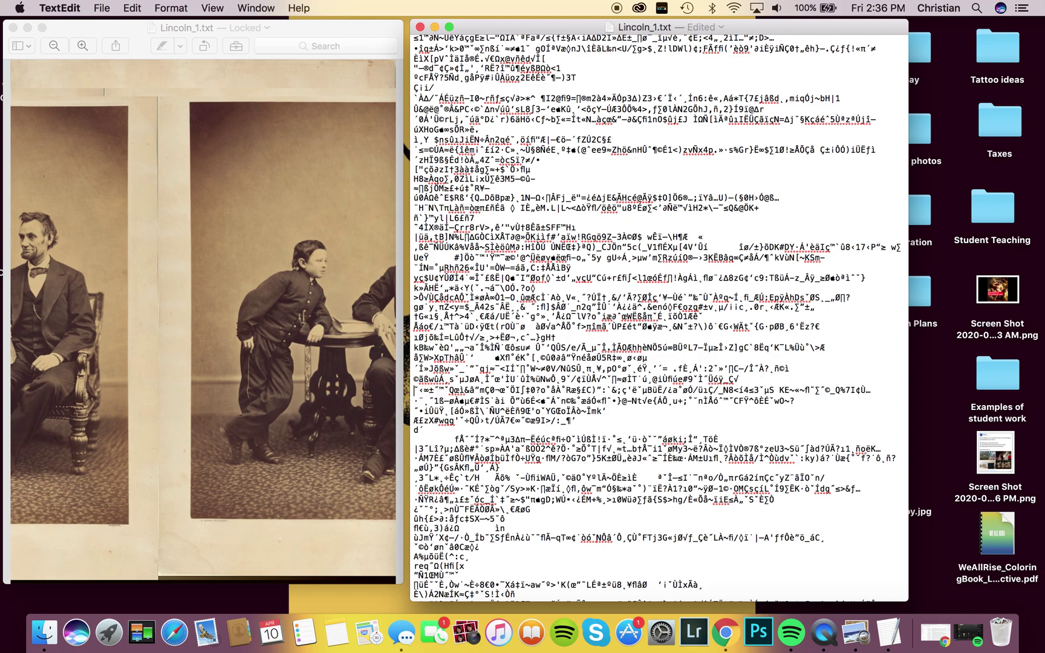
{"action": "key", "text": "super+v"}
{"action": "left_click", "coordinate": [301, 307]}
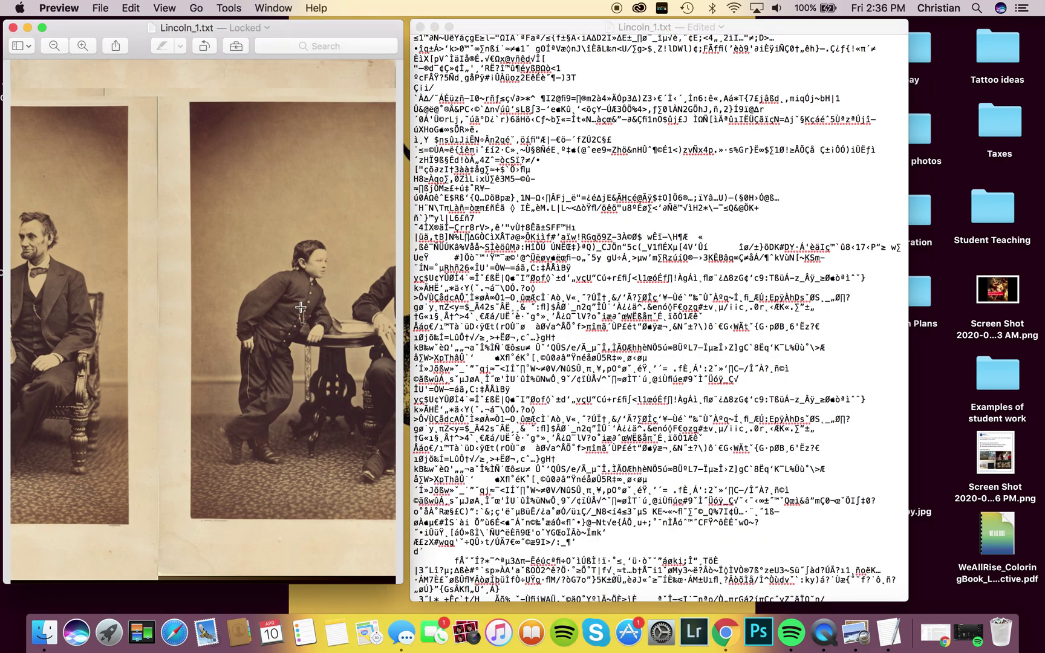
{"action": "scroll", "coordinate": [301, 308], "scroll_direction": "left", "scroll_amount": 5}
{"action": "left_click", "coordinate": [575, 280]}
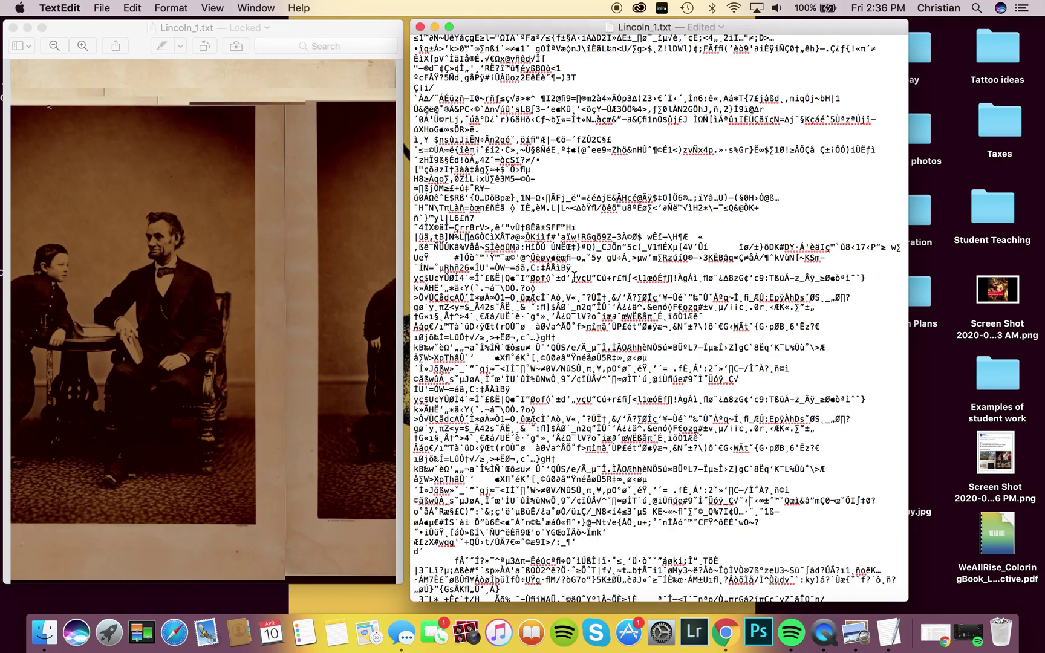
Paste the copied block again higher in the file, turning the photo dark and reddish.
{"action": "scroll", "coordinate": [567, 164], "scroll_direction": "down", "scroll_amount": 5}
{"action": "scroll", "coordinate": [567, 164], "scroll_direction": "up", "scroll_amount": 5}
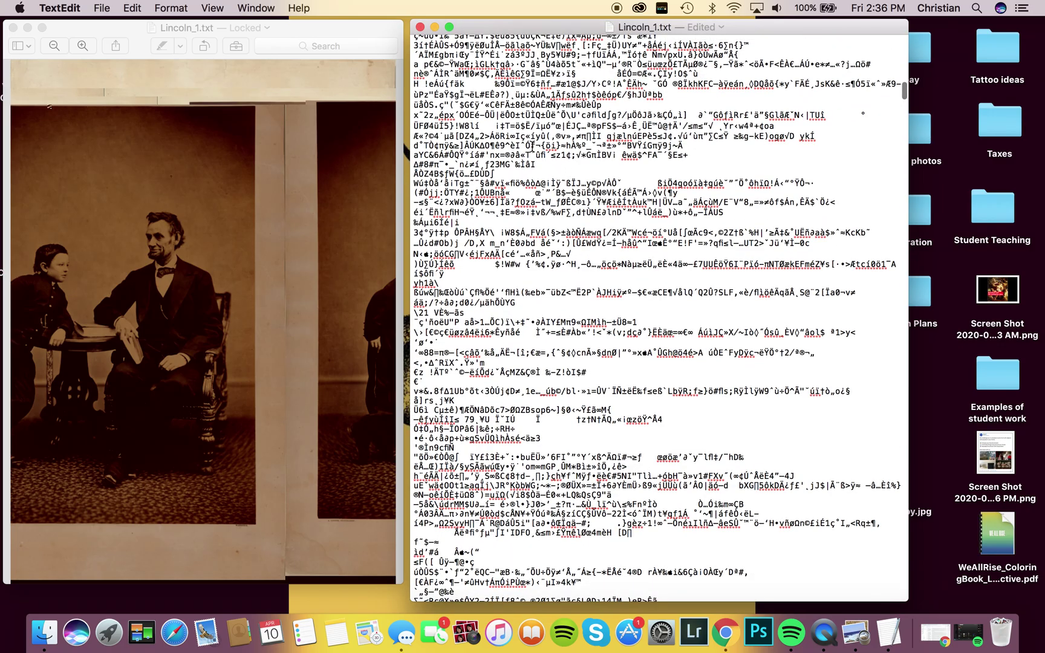
{"action": "left_click", "coordinate": [539, 116]}
{"action": "key", "text": "super+v"}
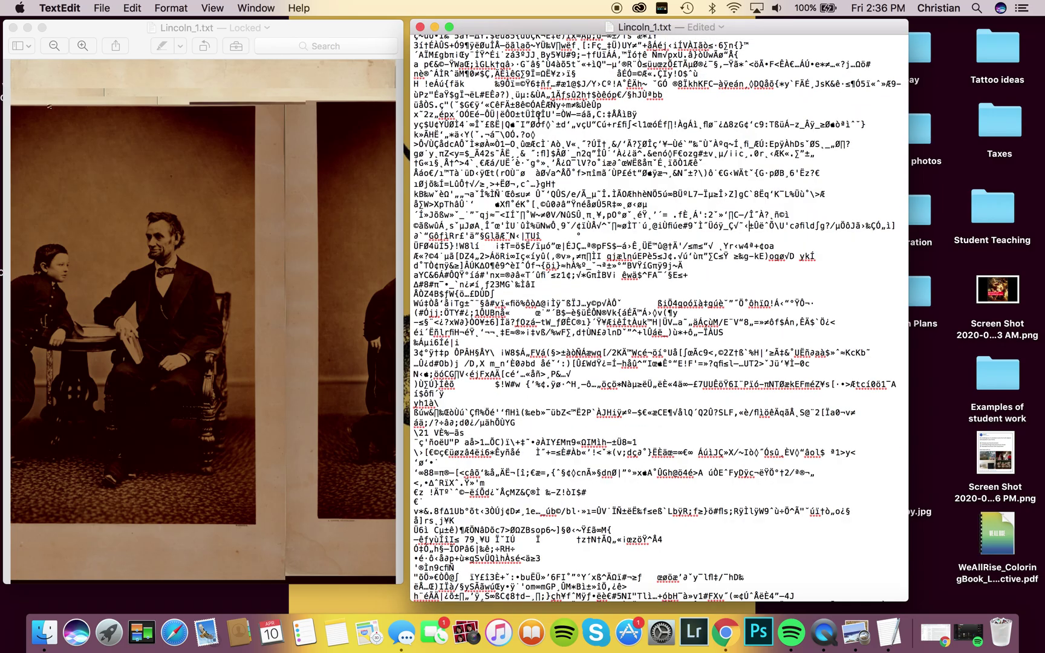
{"action": "left_click", "coordinate": [303, 197]}
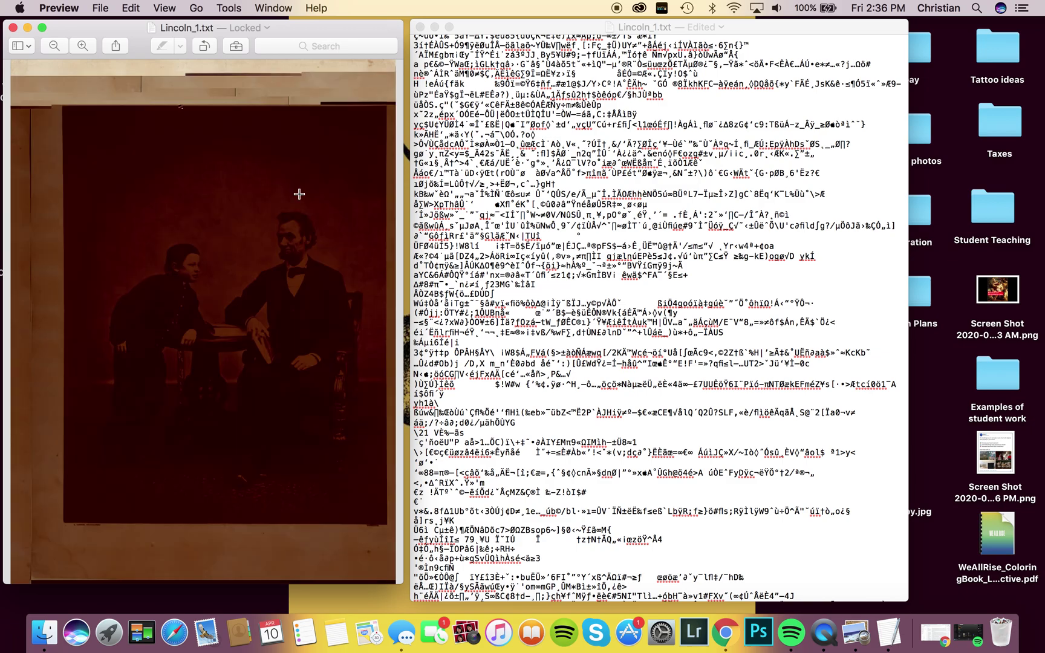
{"action": "scroll", "coordinate": [478, 218], "scroll_direction": "down", "scroll_amount": 10}
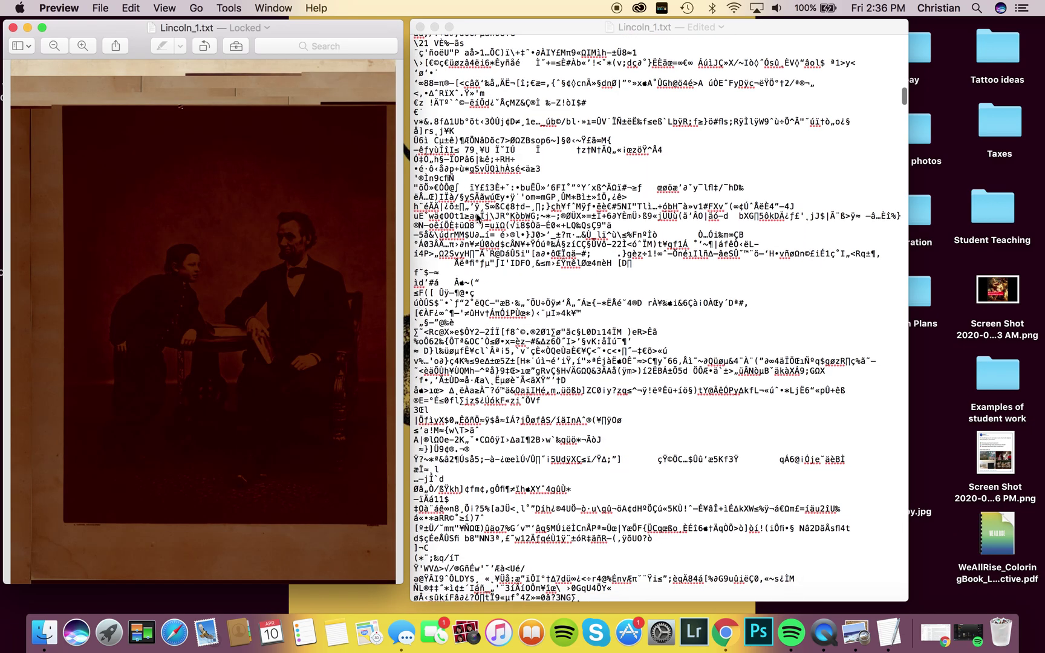
Delete a large block of code, splitting the photo into offset panels with Lincoln pushed left.
{"action": "left_click", "coordinate": [477, 217]}
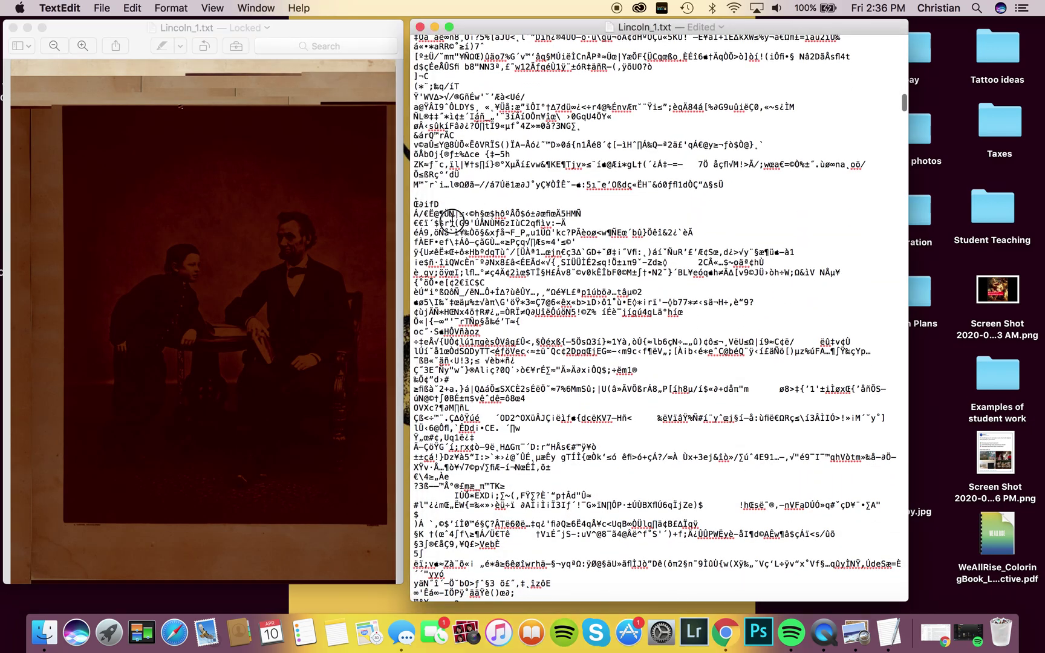
{"action": "left_click_drag", "start_coordinate": [468, 215], "coordinate": [786, 524]}
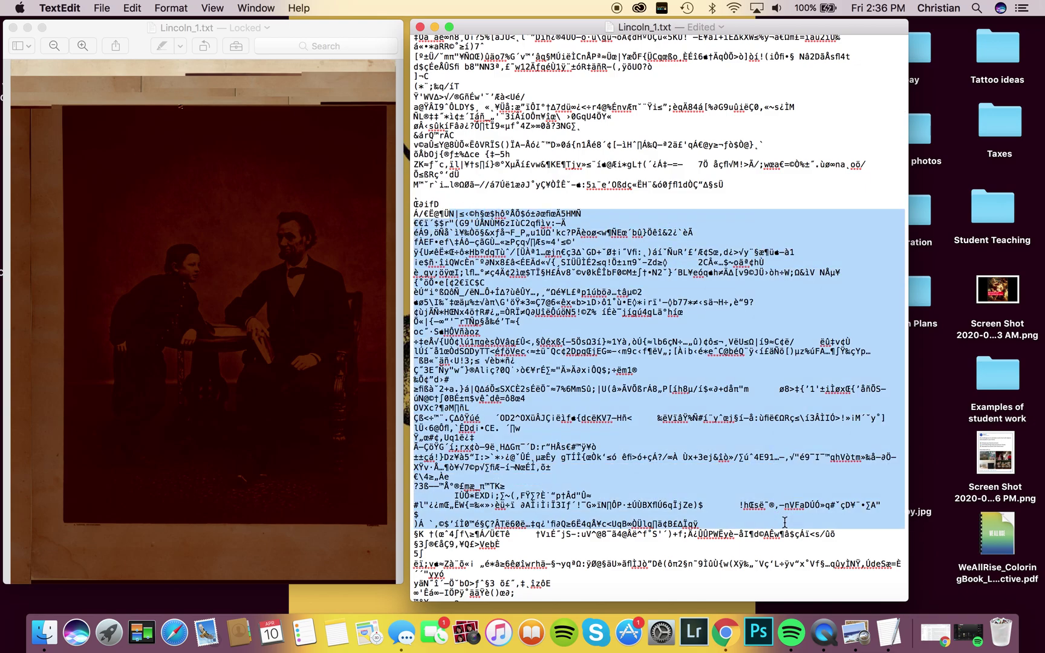
{"action": "key", "text": "BackSpace"}
{"action": "left_click", "coordinate": [217, 390]}
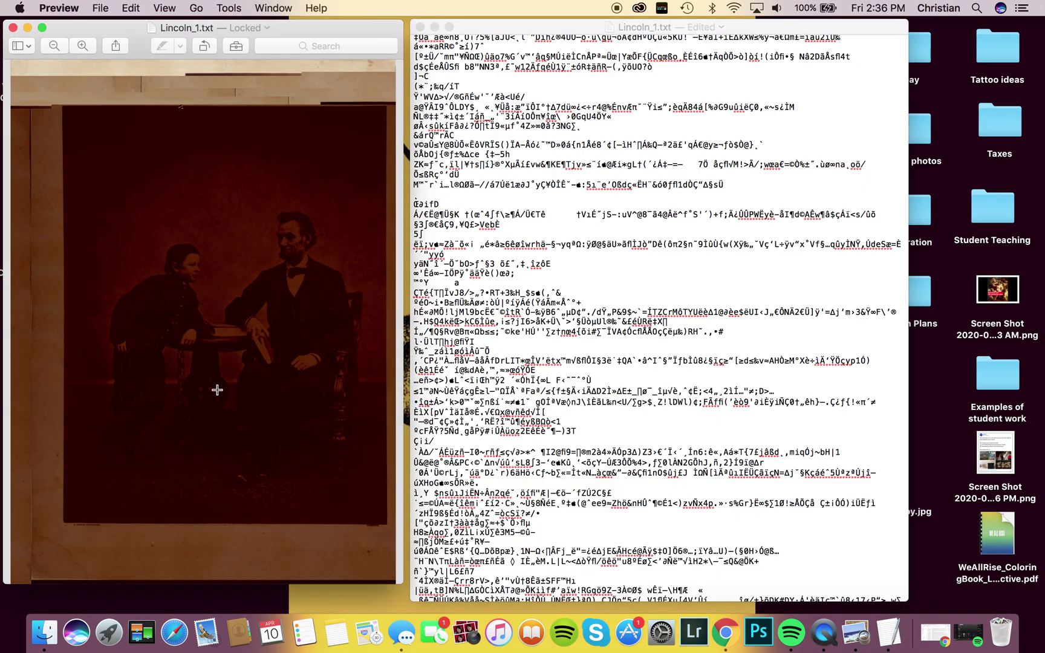
{"action": "scroll", "coordinate": [217, 390], "scroll_direction": "right", "scroll_amount": 5}
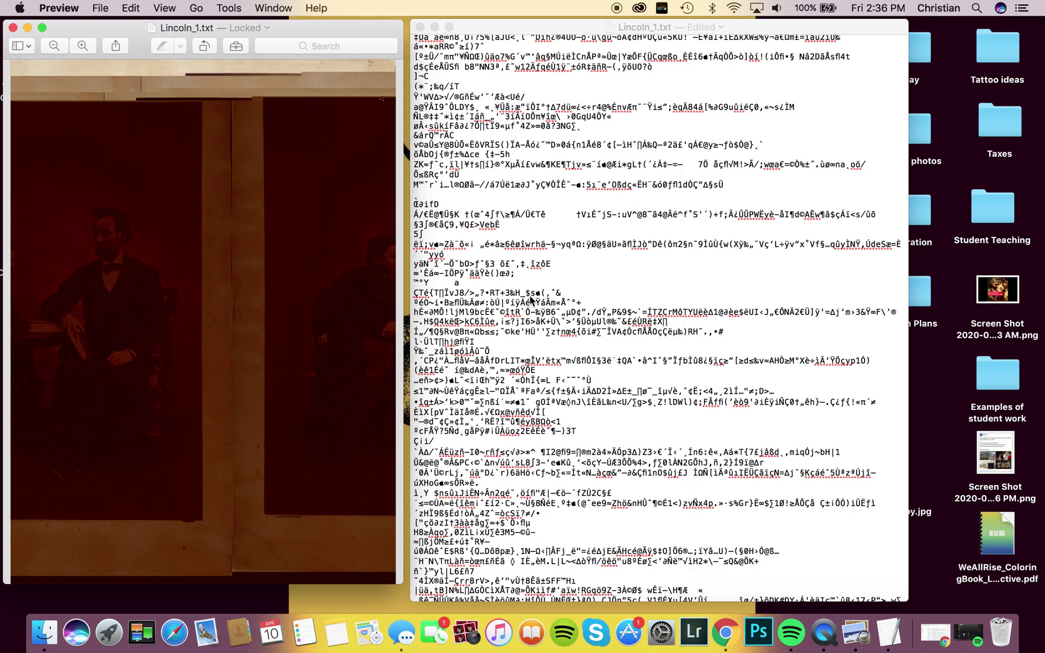
{"action": "scroll", "coordinate": [531, 301], "scroll_direction": "down", "scroll_amount": 10}
{"action": "scroll", "coordinate": [530, 301], "scroll_direction": "down", "scroll_amount": 1}
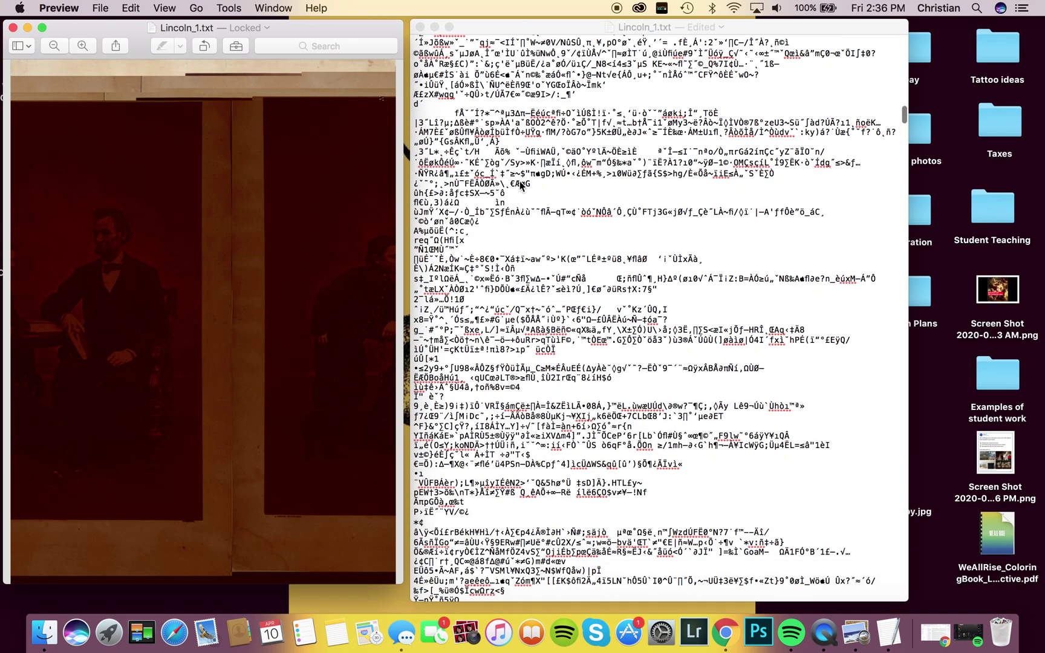
{"action": "left_click", "coordinate": [487, 335]}
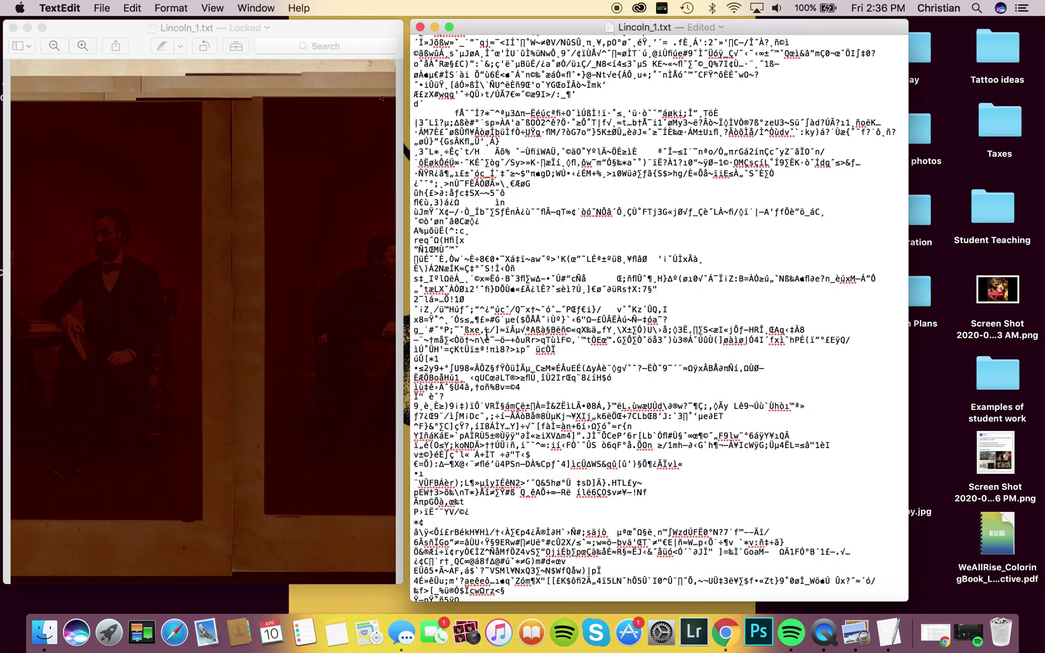
Insert 'hoijoj;lkj; j;ljowijn;aoign; i miss school' into the code and check the shifted photo.
{"action": "type", "text": "hoijoj;lkj; j;ljowi"}
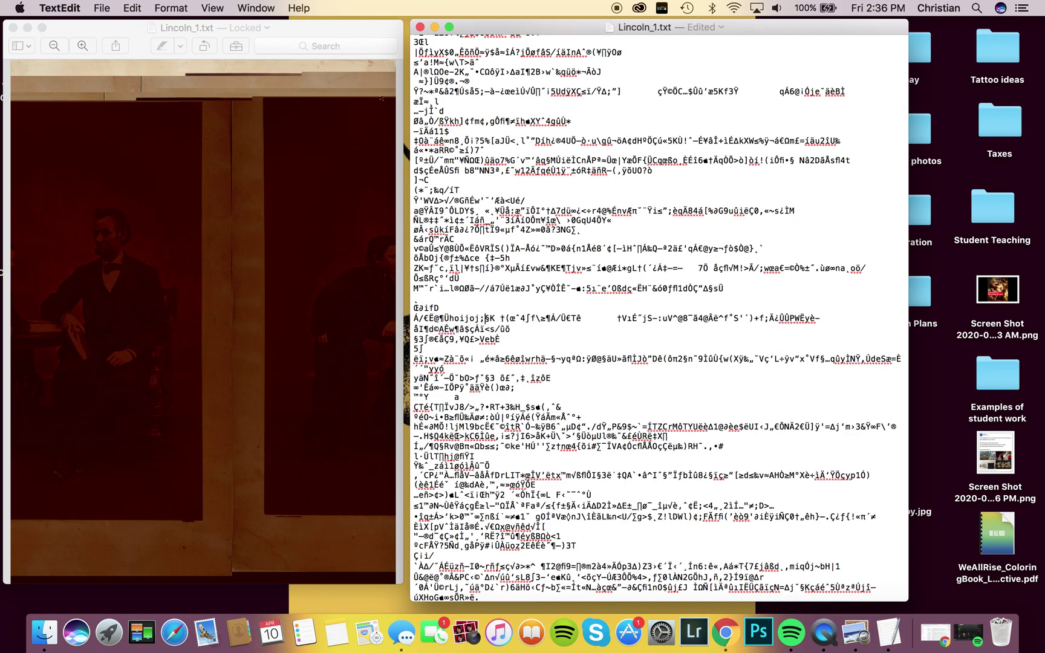
{"action": "type", "text": "jn;aoign; i"}
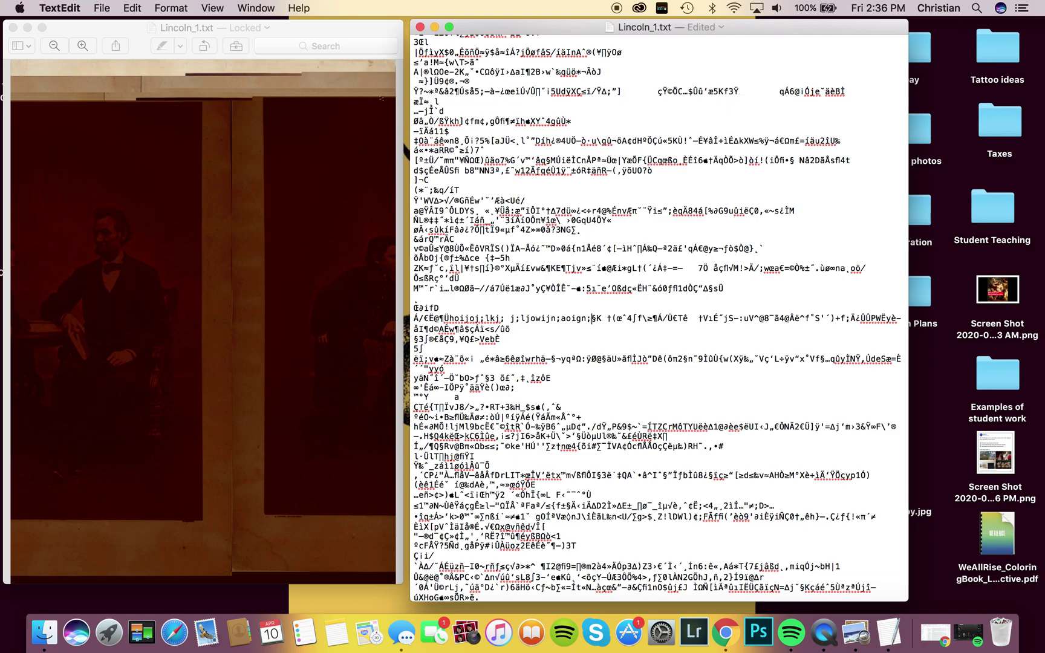
{"action": "type", "text": " miss sch"}
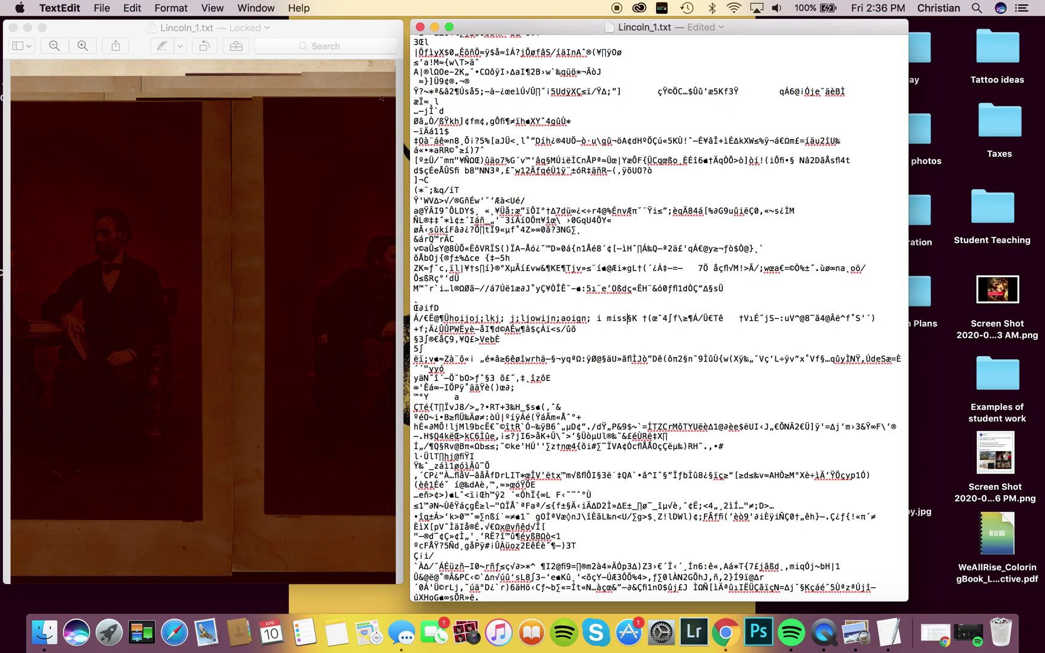
{"action": "type", "text": "ool"}
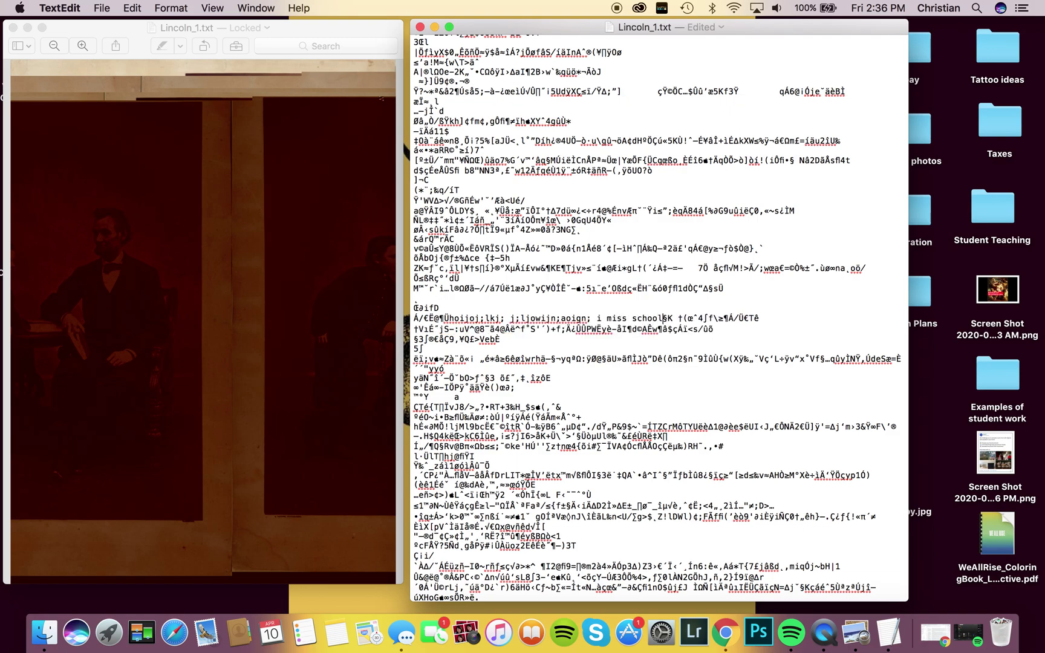
{"action": "key", "text": "Return"}
{"action": "left_click", "coordinate": [234, 251]}
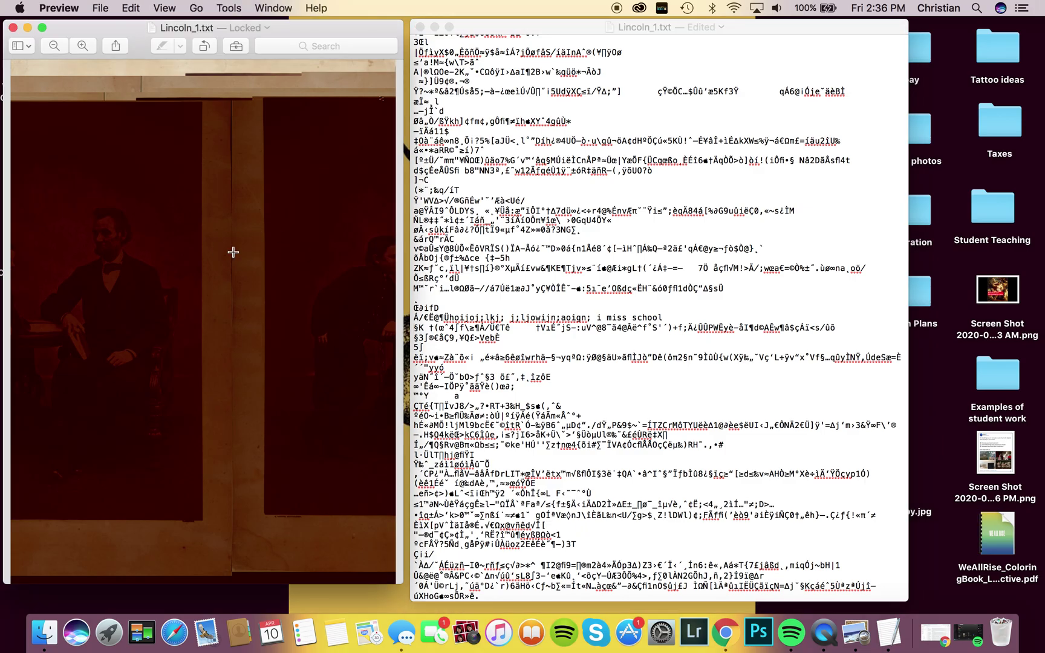
{"action": "scroll", "coordinate": [233, 251], "scroll_direction": "left", "scroll_amount": 2}
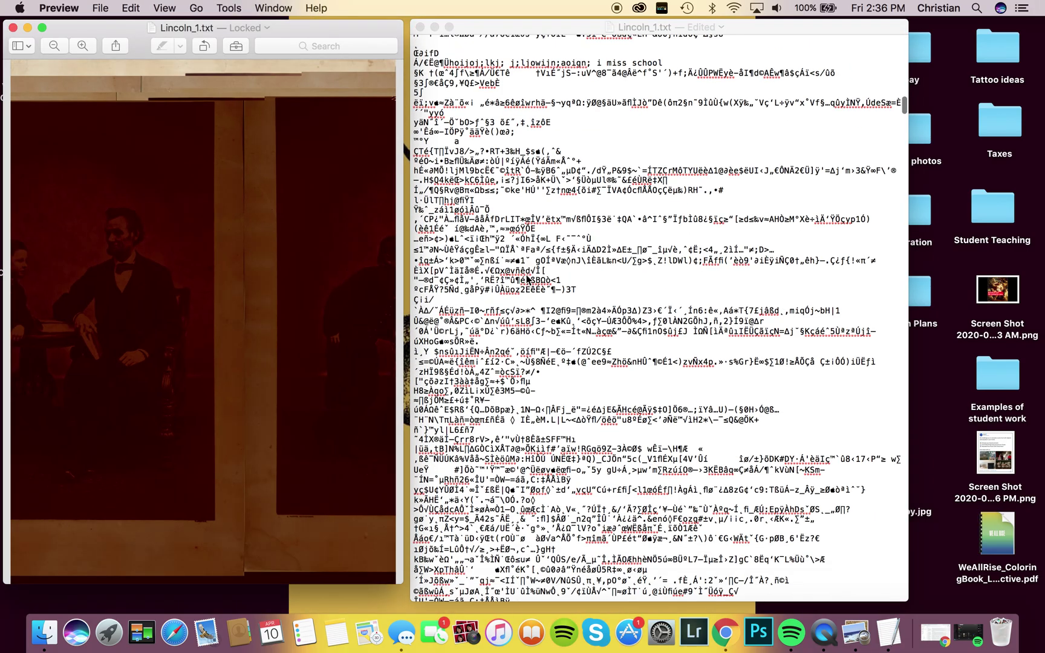
{"action": "scroll", "coordinate": [527, 281], "scroll_direction": "down", "scroll_amount": 15}
{"action": "scroll", "coordinate": [489, 392], "scroll_direction": "down", "scroll_amount": 15}
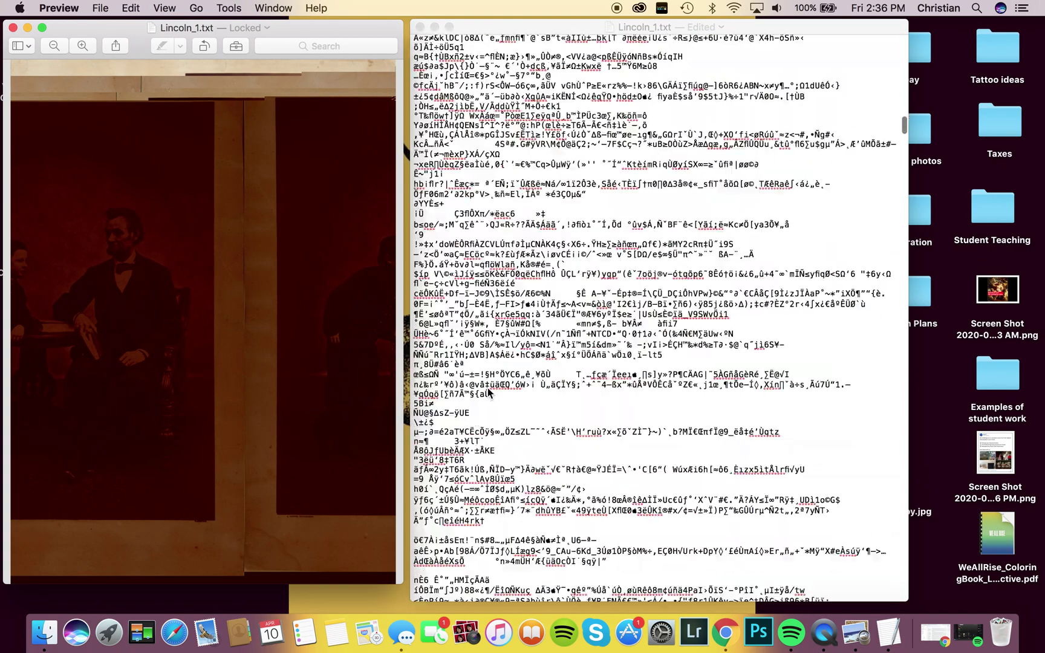
{"action": "left_click", "coordinate": [431, 342]}
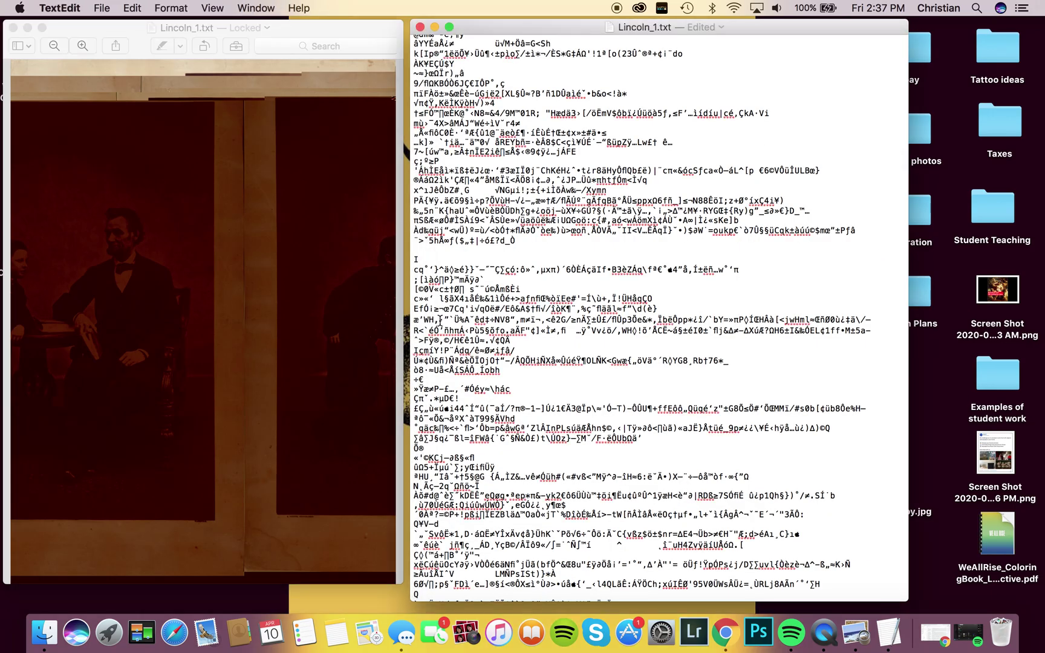
Add about eight new lines of semicolons, ending with '; ; ;', and check the brighter photo.
{"action": "left_click", "coordinate": [439, 321]}
{"action": "key", "text": "Return"}
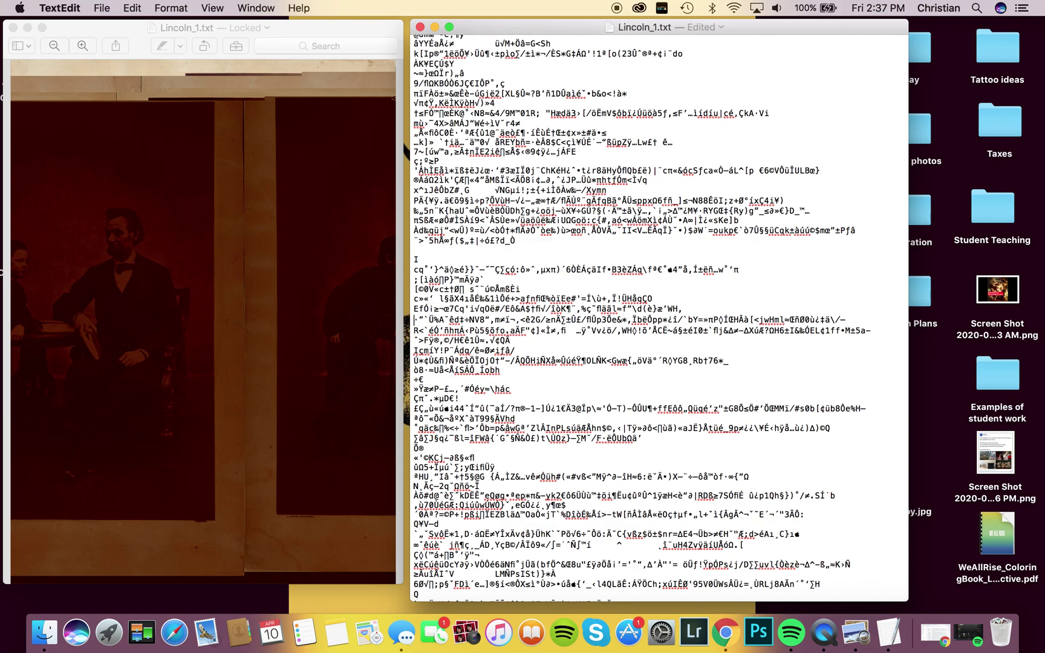
{"action": "type", "text": ";"}
{"action": "key", "text": "Return"}
{"action": "type", "text": ";"}
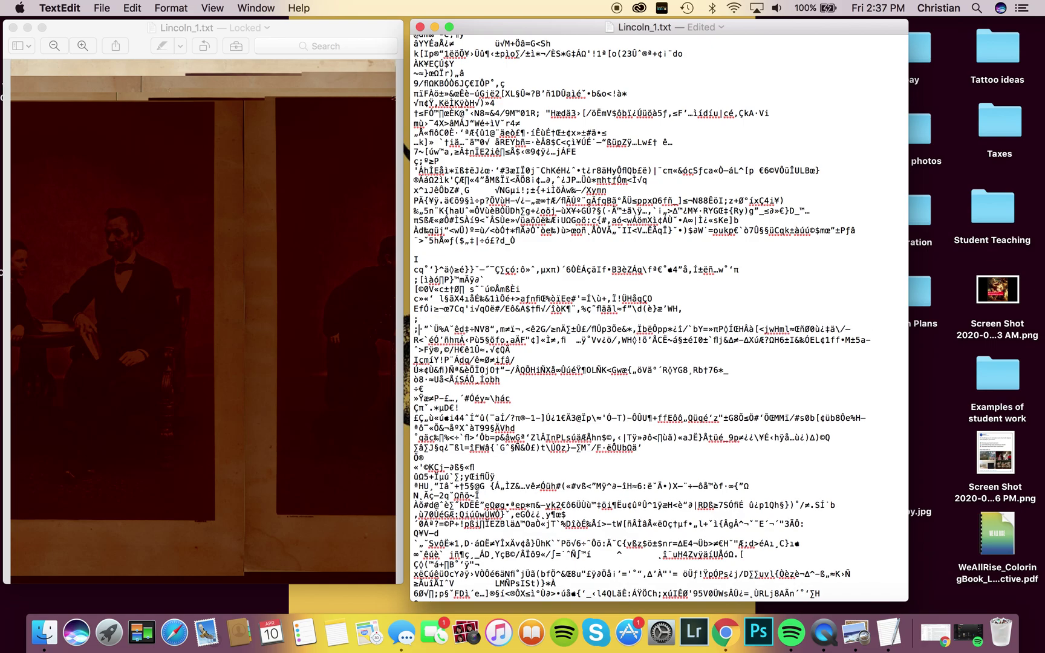
{"action": "key", "text": "Return"}
{"action": "type", "text": ";"}
{"action": "key", "text": "Return"}
{"action": "type", "text": ";"}
{"action": "key", "text": "Return"}
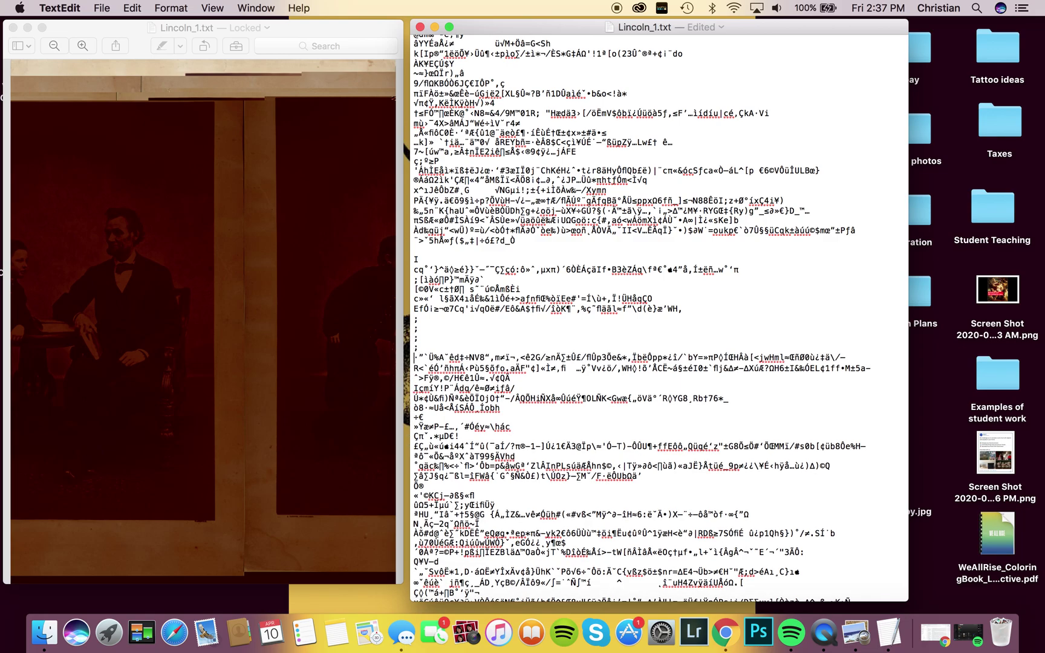
{"action": "key", "text": "Return"}
{"action": "type", "text": ";"}
{"action": "key", "text": "Return"}
{"action": "type", "text": ";"}
{"action": "key", "text": "Return"}
{"action": "type", "text": ";"}
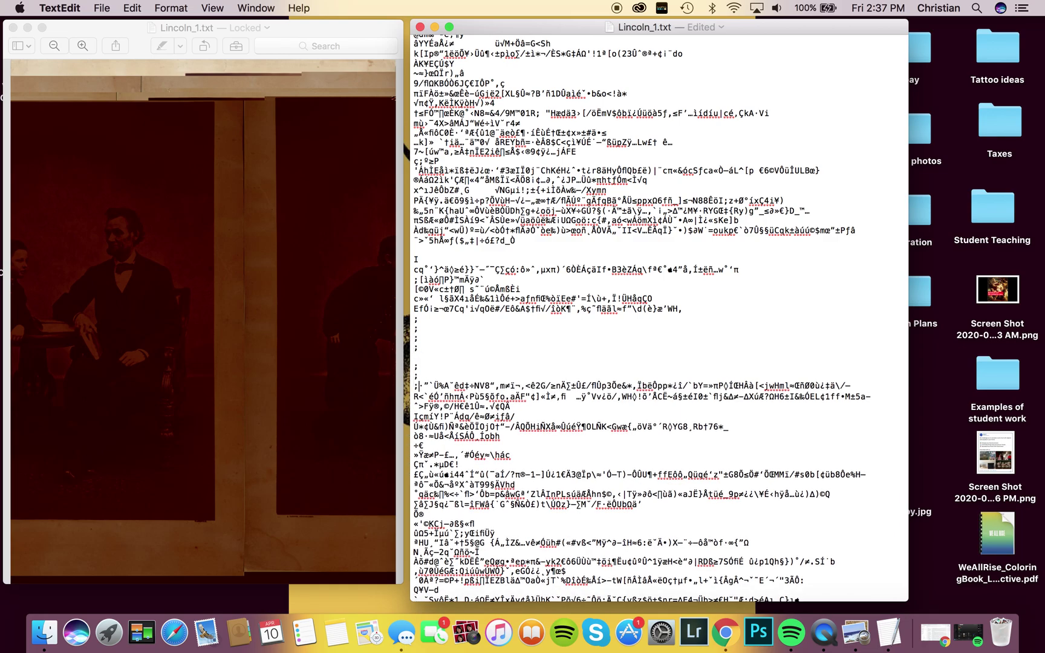
{"action": "key", "text": "Return"}
{"action": "type", "text": "; ; ;"}
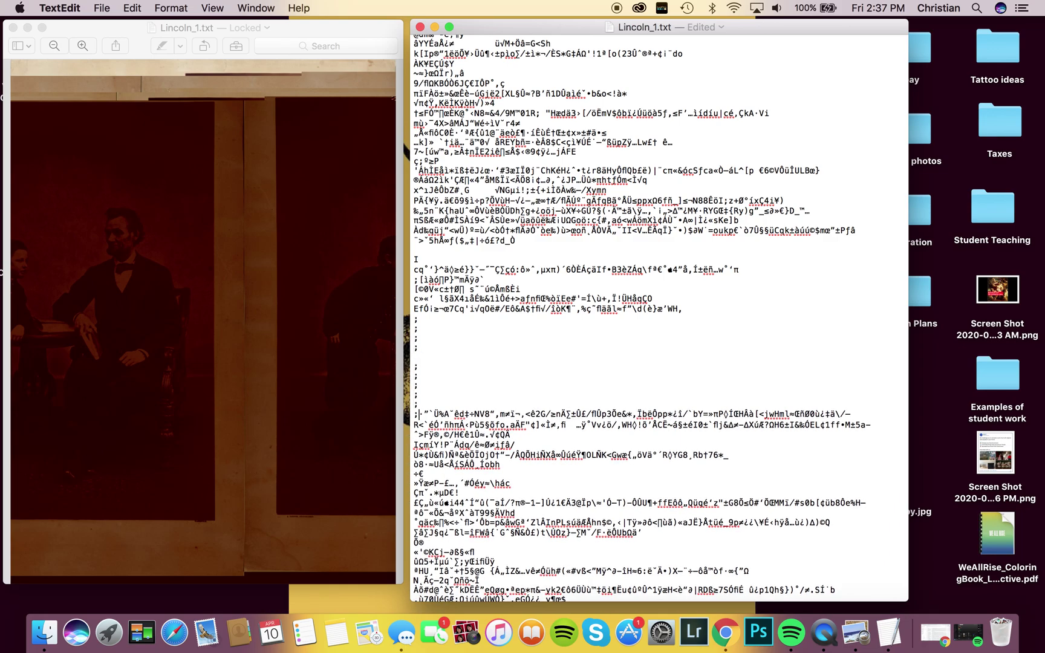
{"action": "left_click", "coordinate": [334, 297]}
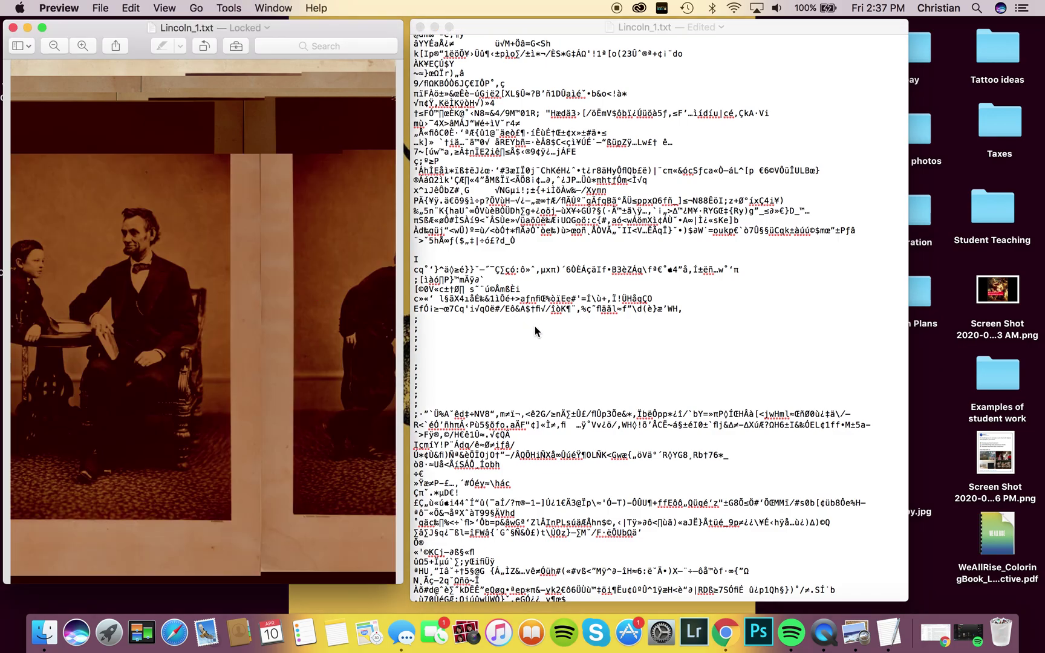
Move one line of code down among the semicolon rows and check the photo's new glitch.
{"action": "left_click", "coordinate": [437, 309]}
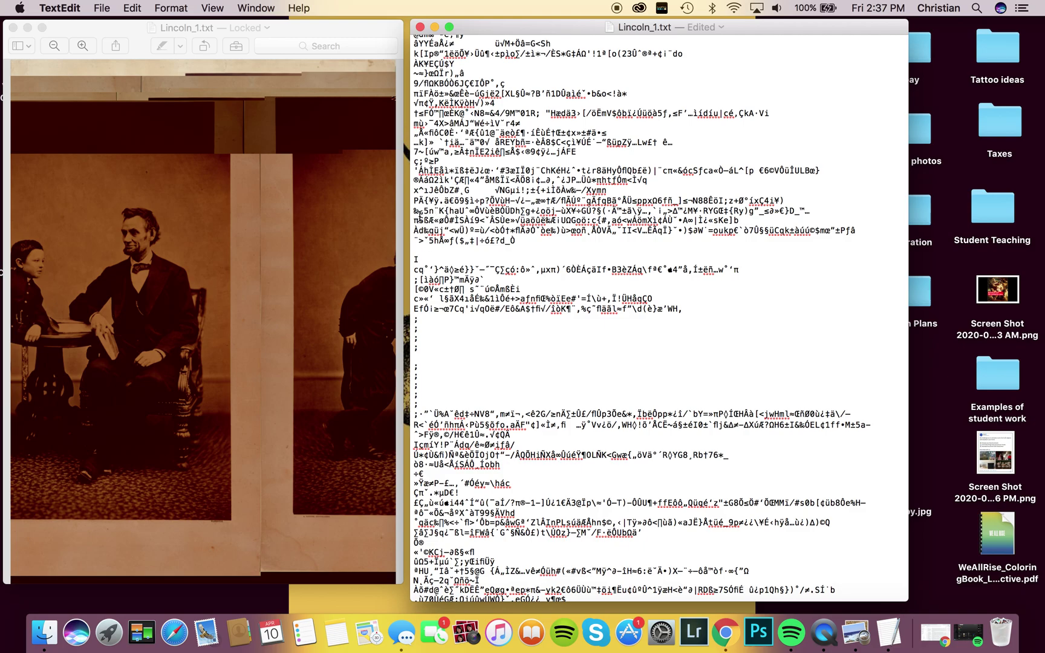
{"action": "left_click_drag", "start_coordinate": [422, 211], "coordinate": [823, 213]}
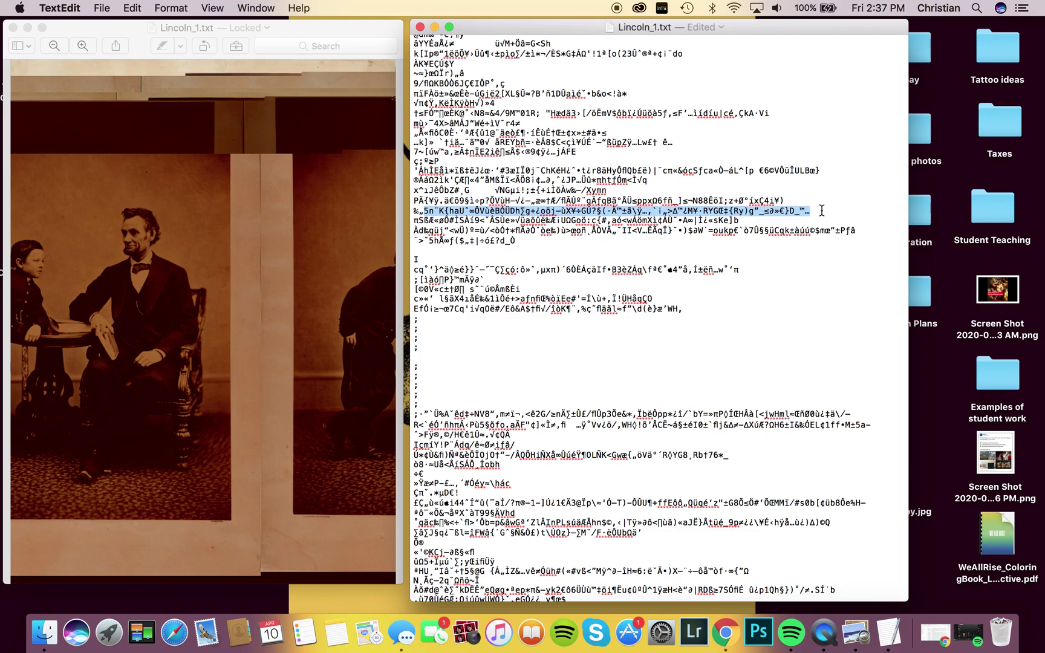
{"action": "key", "text": "BackSpace"}
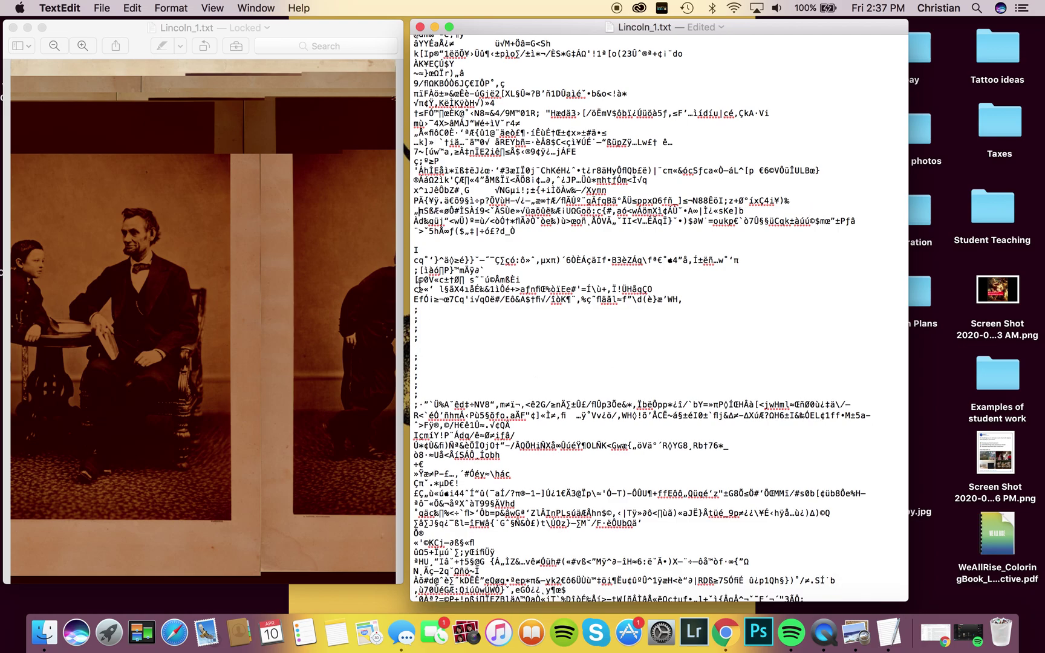
{"action": "left_click", "coordinate": [416, 348]}
{"action": "type", "text": "5n¨K{haU^∞ÔVùèBÓÜDh∑g+¿oöj–ùX¥÷GÚ?§(·Ä™±ã\\ÿ…,`¡„>∆™¿M¥·RYGŒ‡{Ry)g\"_≤∂»€}D_™…"}
{"action": "left_click", "coordinate": [334, 345]}
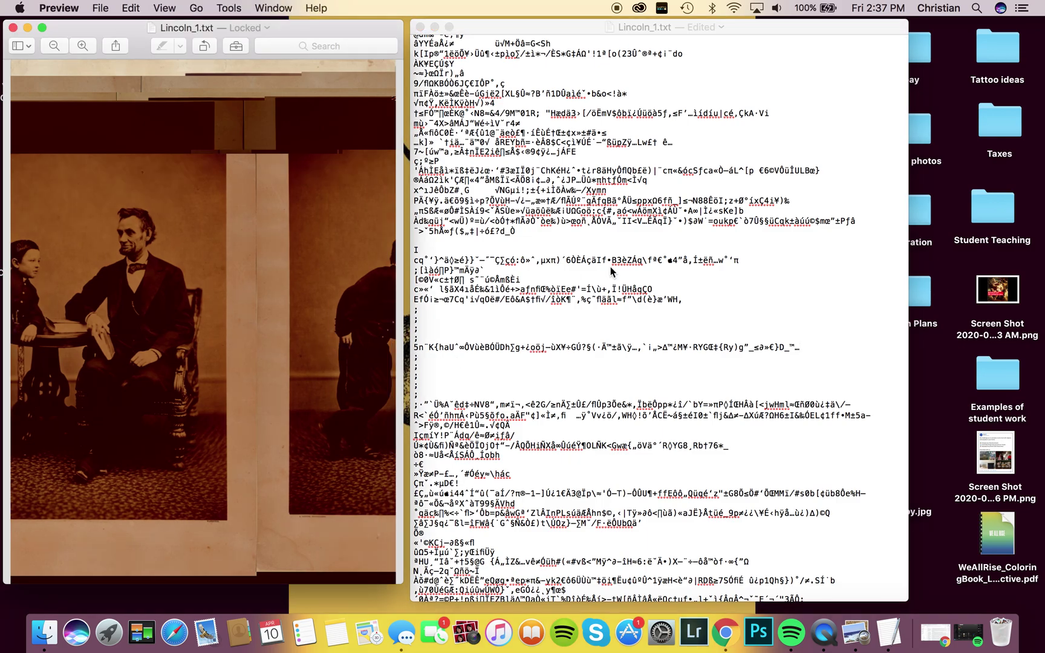
{"action": "scroll", "coordinate": [609, 266], "scroll_direction": "down", "scroll_amount": 15}
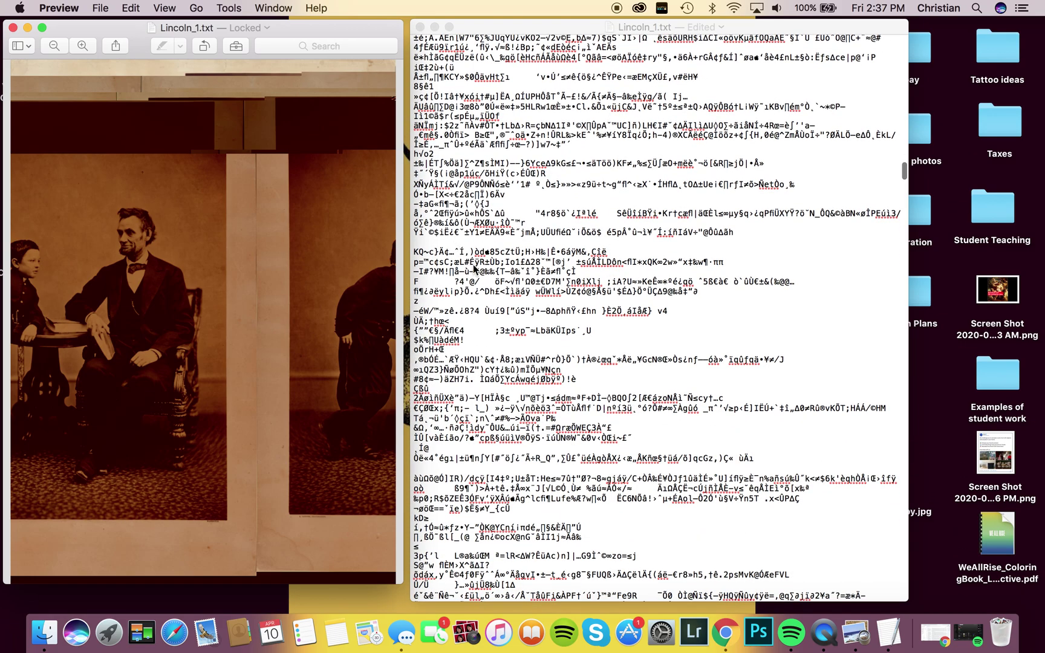
Try deleting about six lines of the photo's code, check the result in Preview, then undo it.
{"action": "left_click", "coordinate": [475, 189]}
{"action": "left_click_drag", "start_coordinate": [441, 185], "coordinate": [667, 225]}
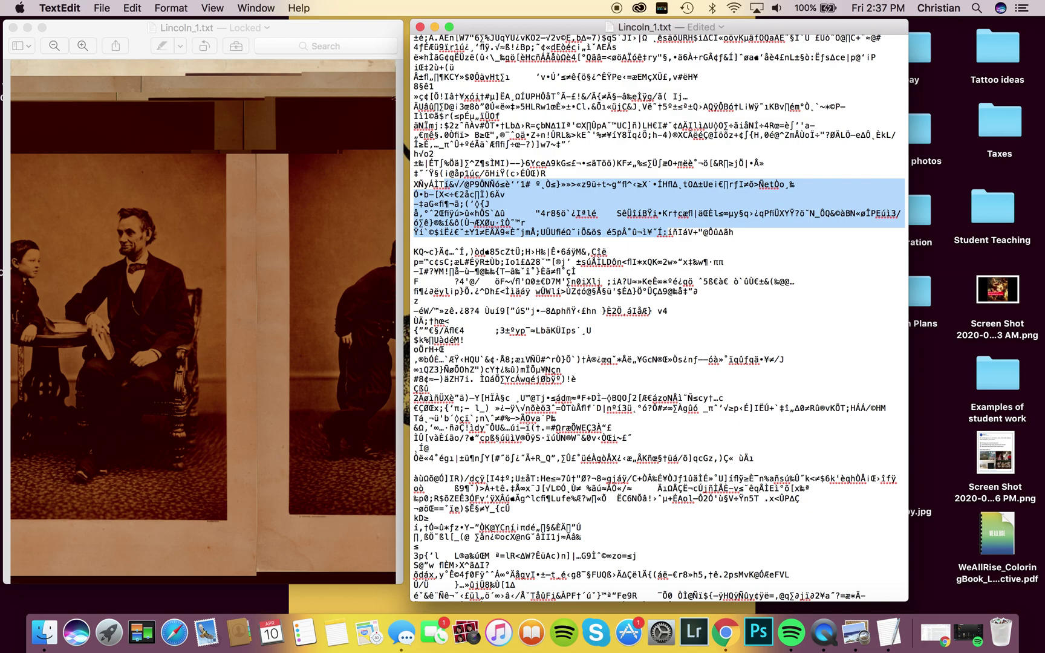
{"action": "key", "text": "BackSpace"}
{"action": "left_click", "coordinate": [207, 248]}
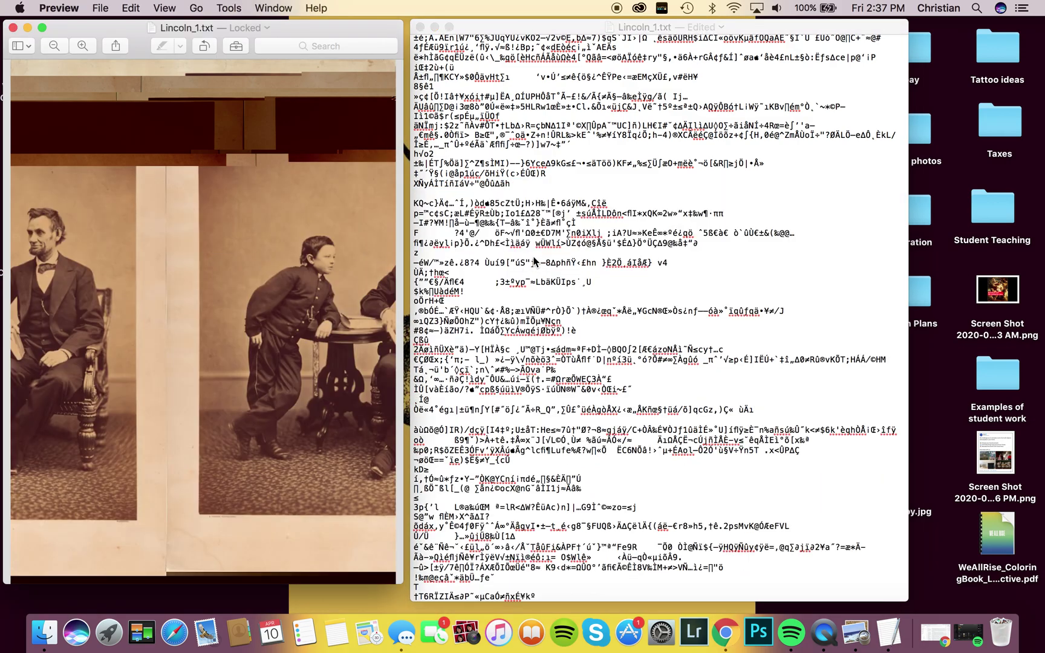
{"action": "left_click", "coordinate": [543, 169]}
{"action": "key", "text": "super+z"}
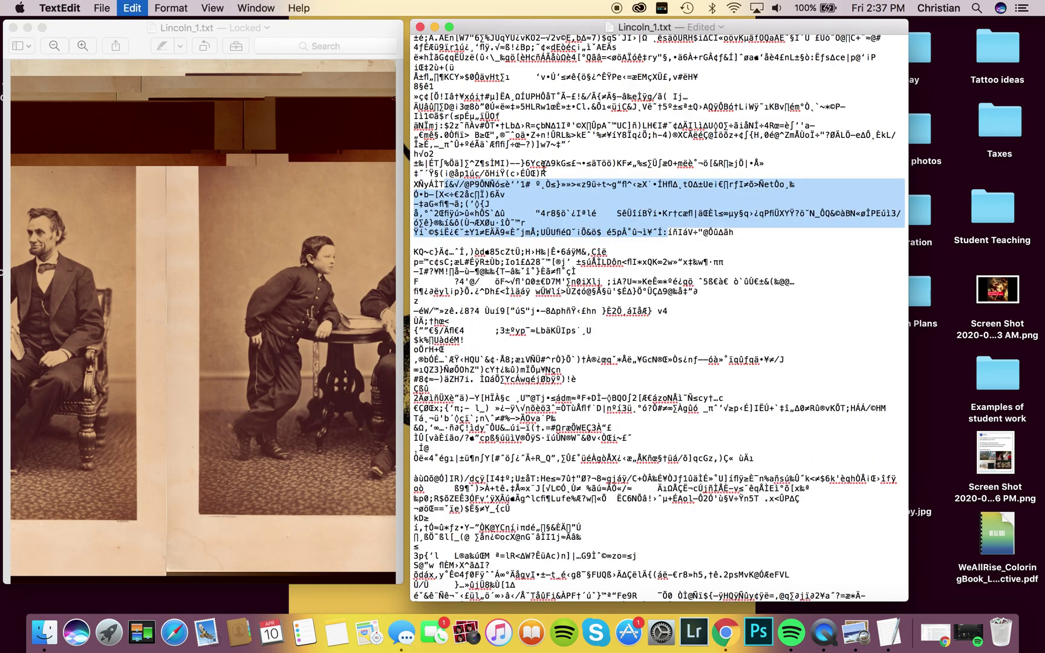
{"action": "left_click", "coordinate": [605, 203]}
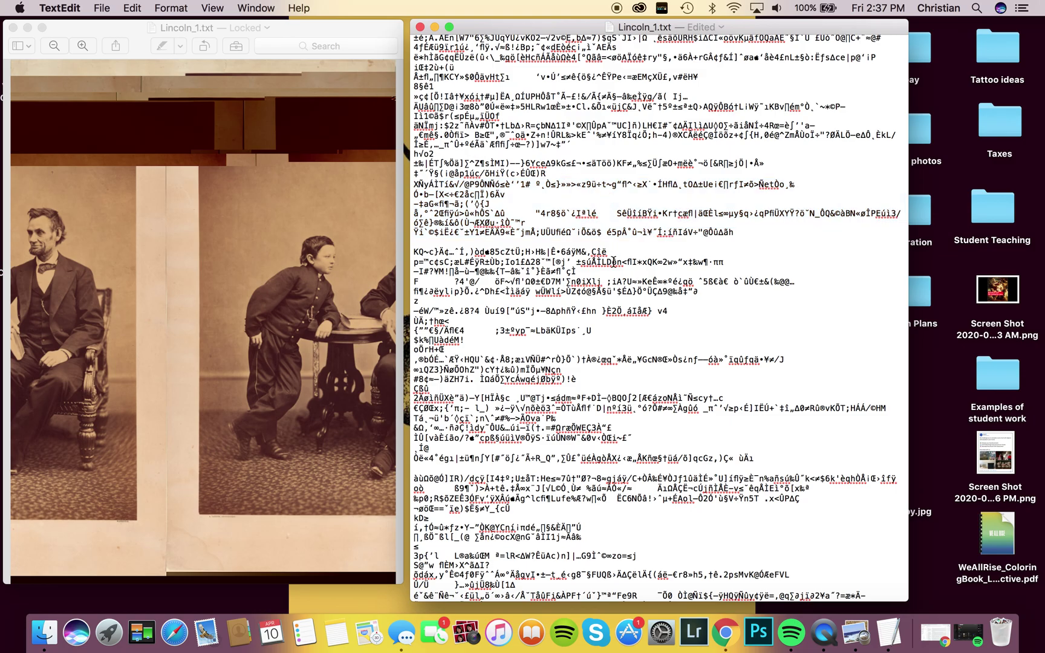
{"action": "left_click", "coordinate": [274, 327]}
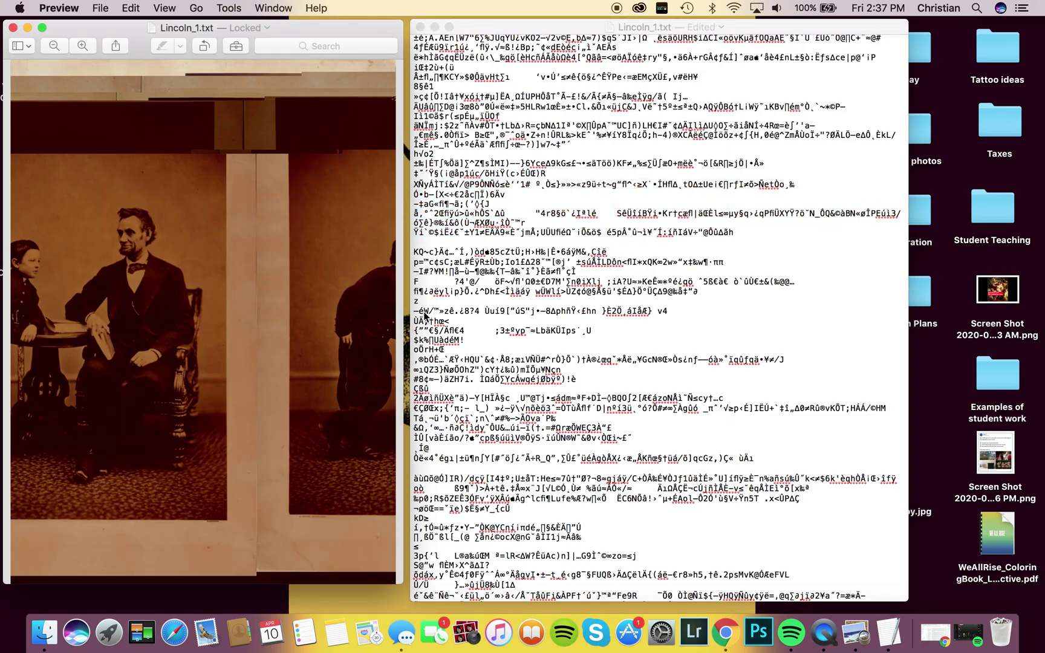
Delete a long block of the garbled code and view the photo's new misaligned bands.
{"action": "scroll", "coordinate": [658, 289], "scroll_direction": "down", "scroll_amount": 15}
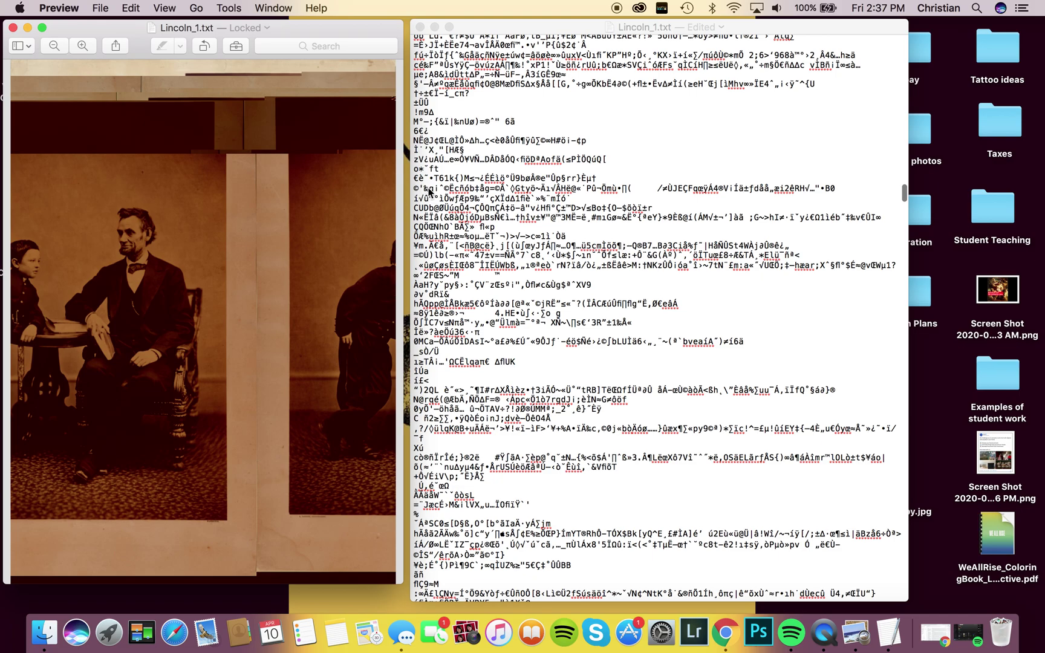
{"action": "left_click", "coordinate": [427, 191]}
{"action": "left_click_drag", "start_coordinate": [423, 188], "coordinate": [709, 501]}
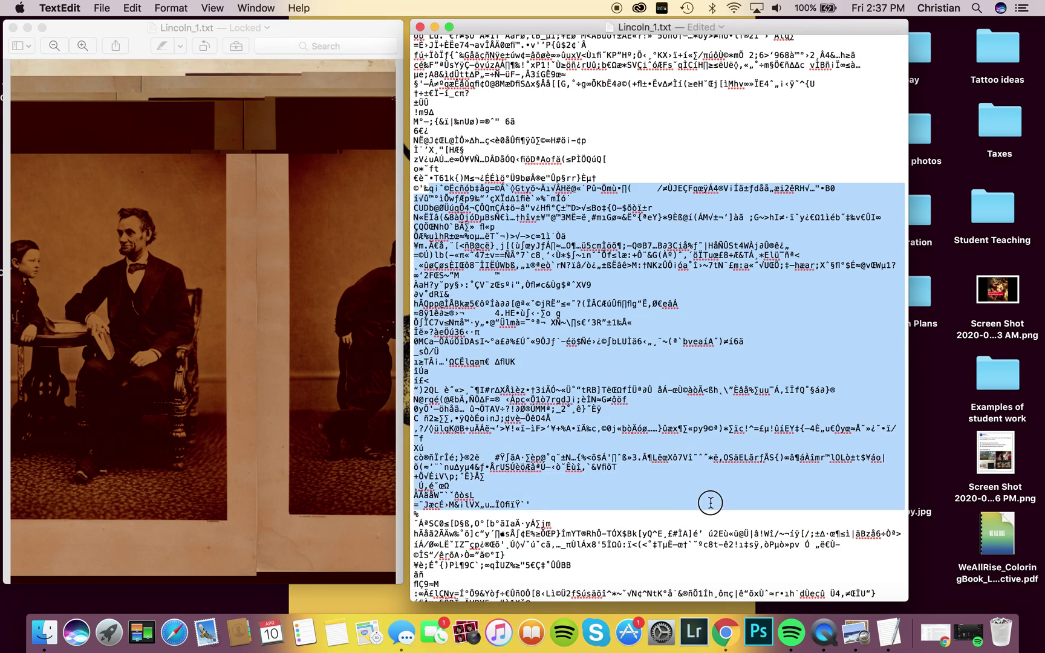
{"action": "key", "text": "BackSpace"}
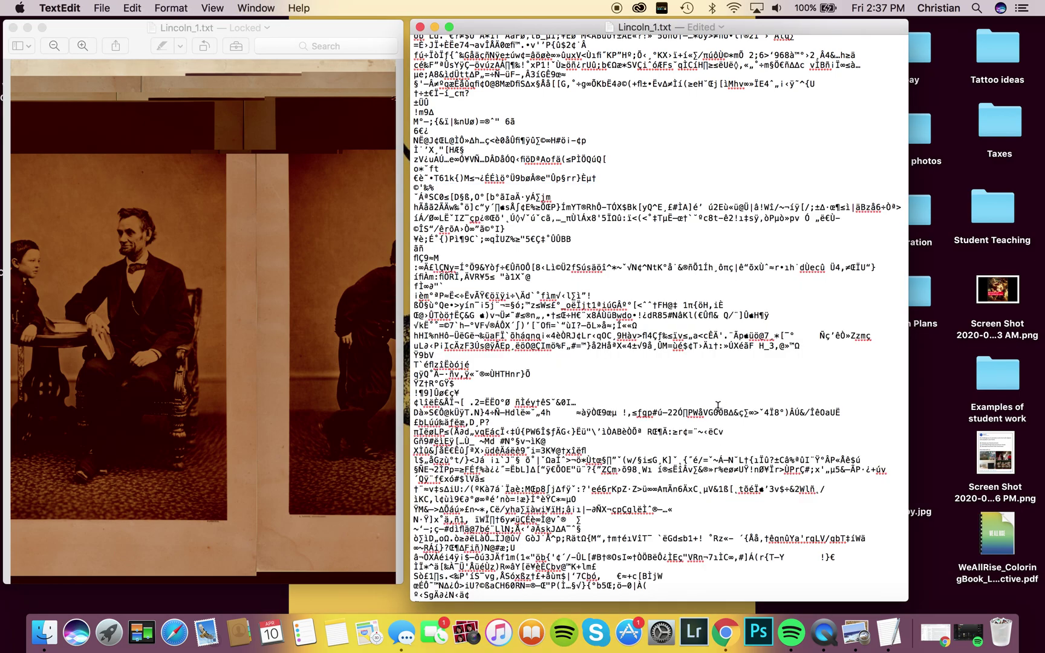
{"action": "scroll", "coordinate": [628, 151], "scroll_direction": "up", "scroll_amount": 10}
{"action": "scroll", "coordinate": [628, 152], "scroll_direction": "down", "scroll_amount": 10}
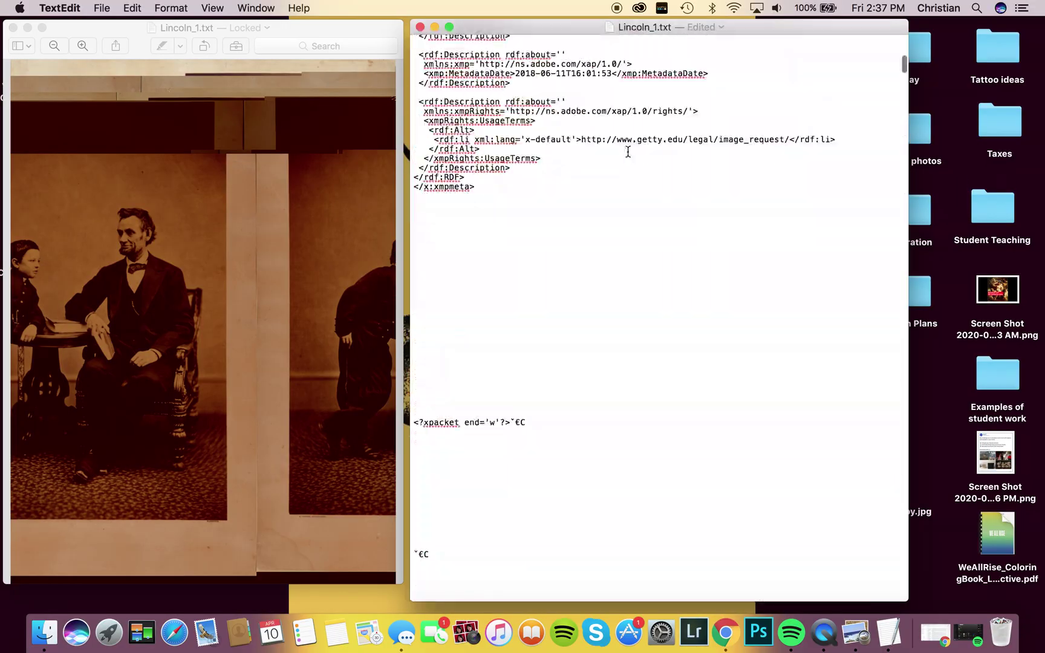
{"action": "scroll", "coordinate": [628, 151], "scroll_direction": "down", "scroll_amount": 10}
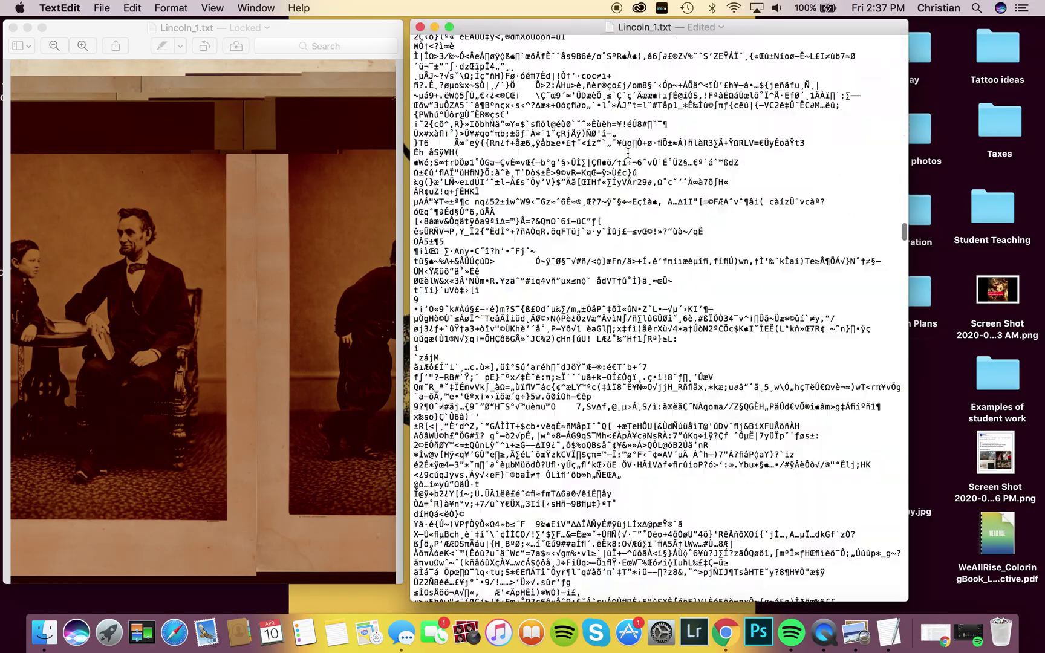
{"action": "scroll", "coordinate": [499, 388], "scroll_direction": "down", "scroll_amount": 3}
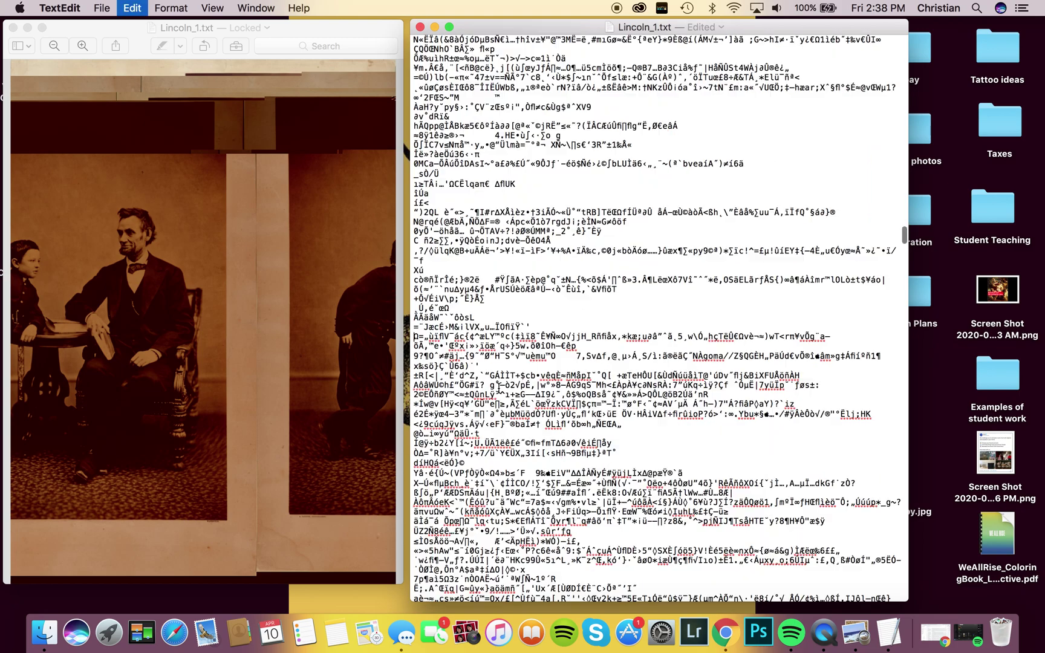
{"action": "left_click", "coordinate": [202, 376]}
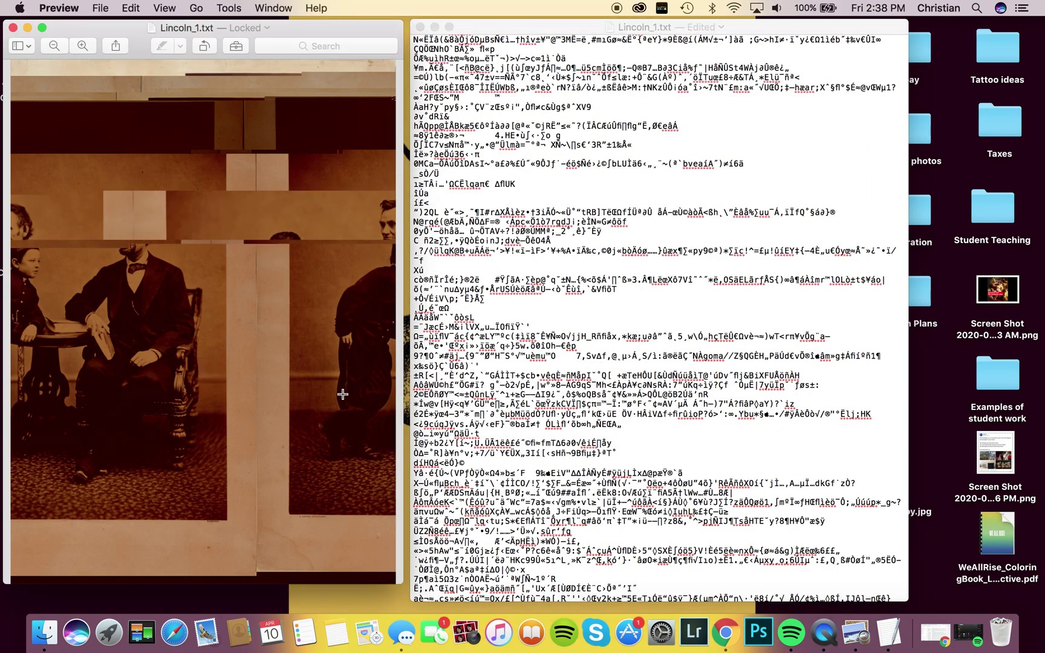
Close the edited Lincoln_1.txt window and the photo preview, then quit Preview.
{"action": "left_click", "coordinate": [657, 232]}
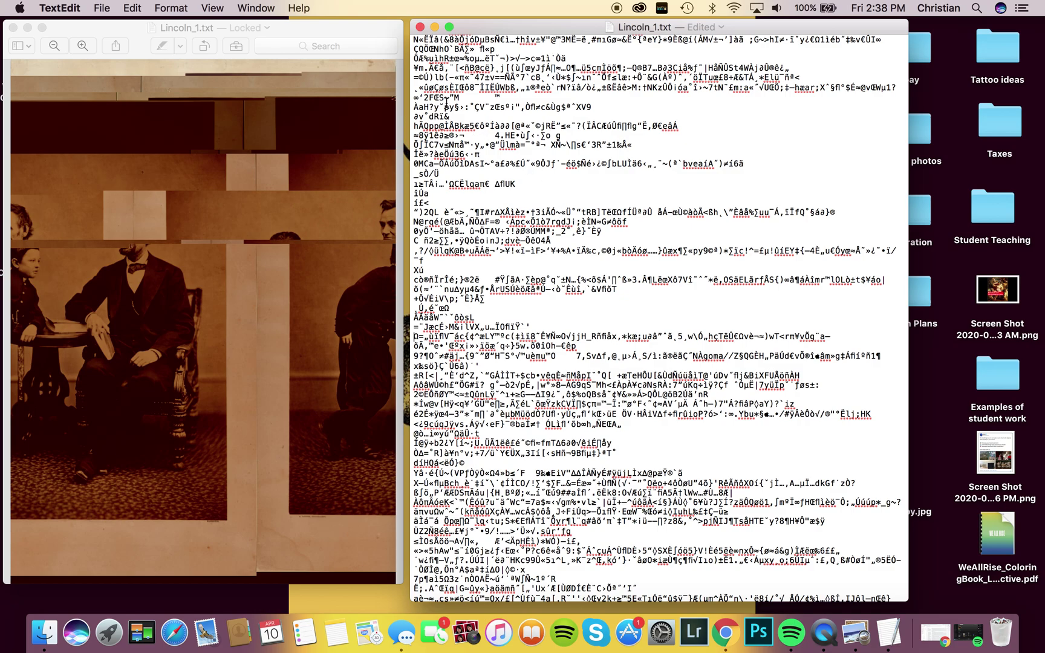
{"action": "left_click", "coordinate": [420, 26]}
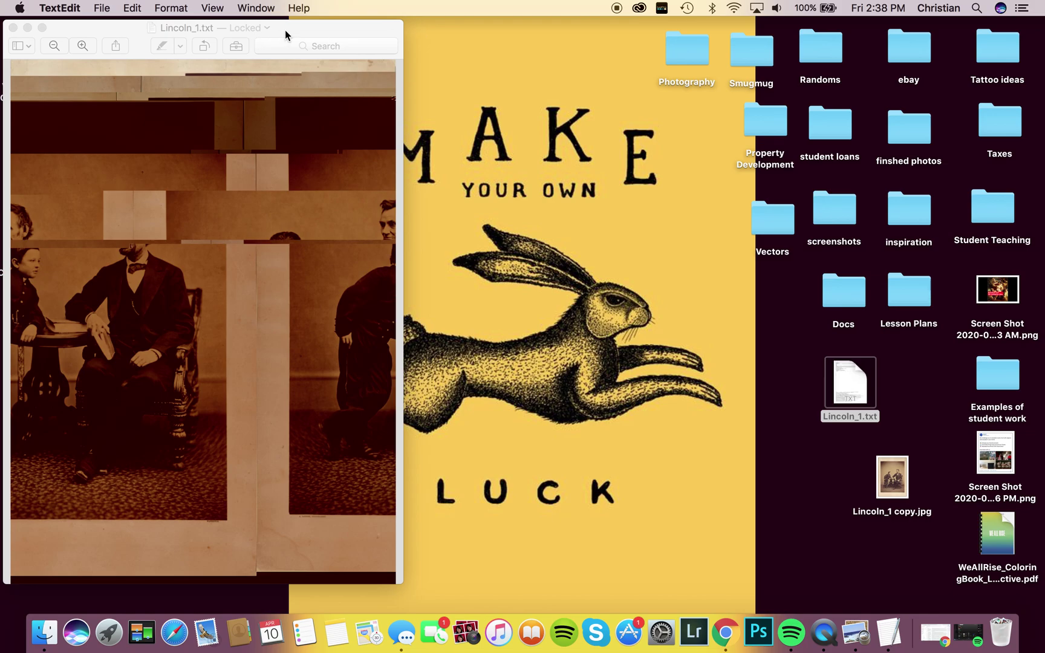
{"action": "left_click", "coordinate": [12, 27]}
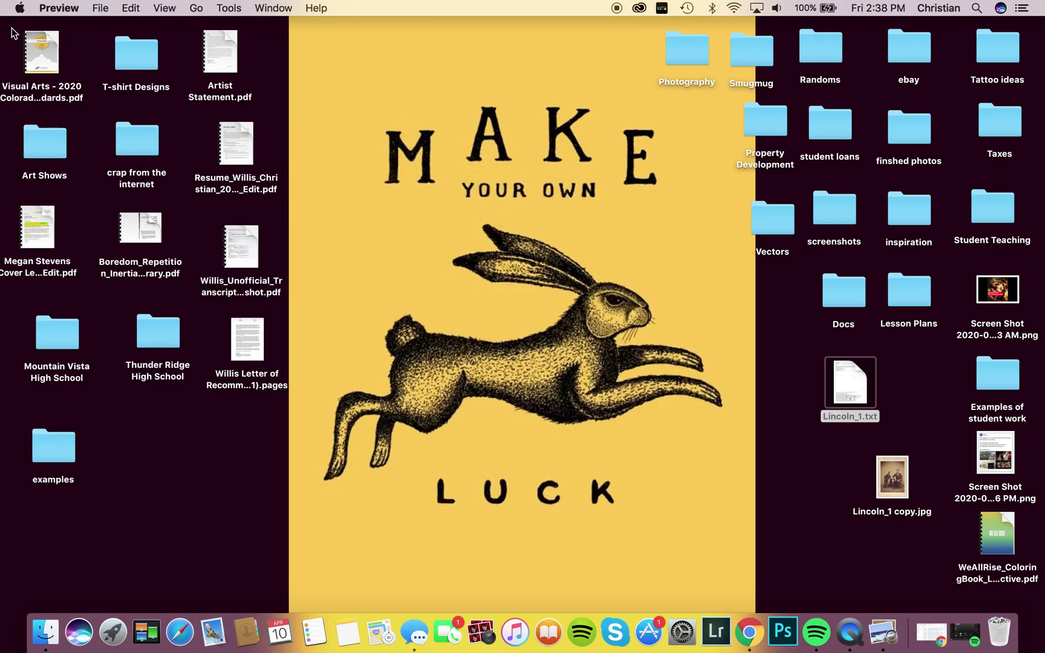
{"action": "key", "text": "super+q"}
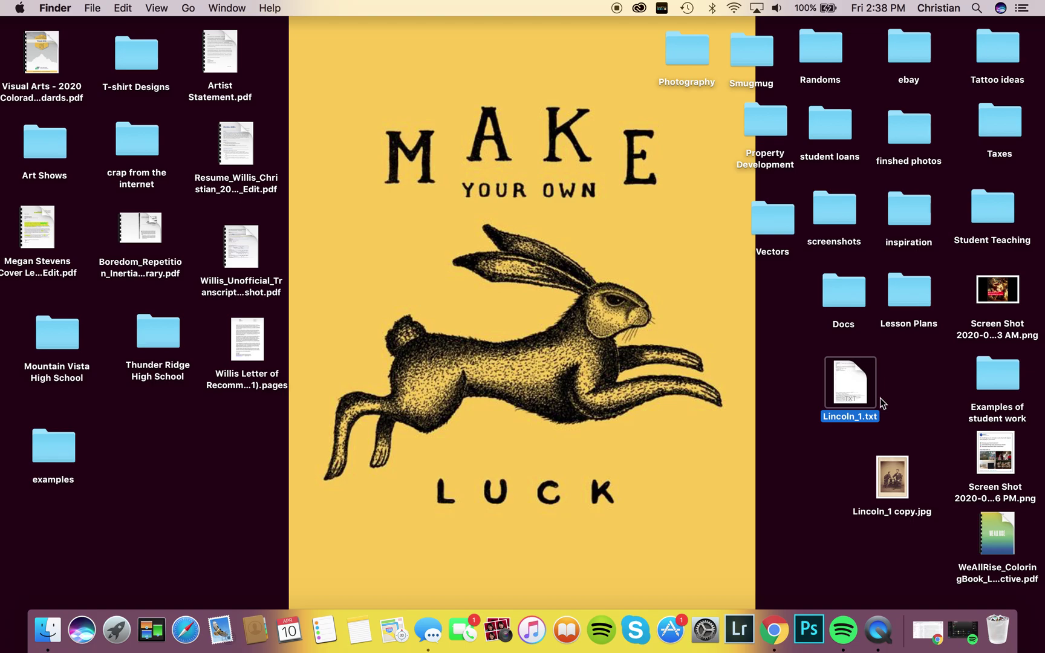
Reopen Lincoln_1.txt to look through its code, close it, and select the file on the desktop.
{"action": "double_click", "coordinate": [858, 385]}
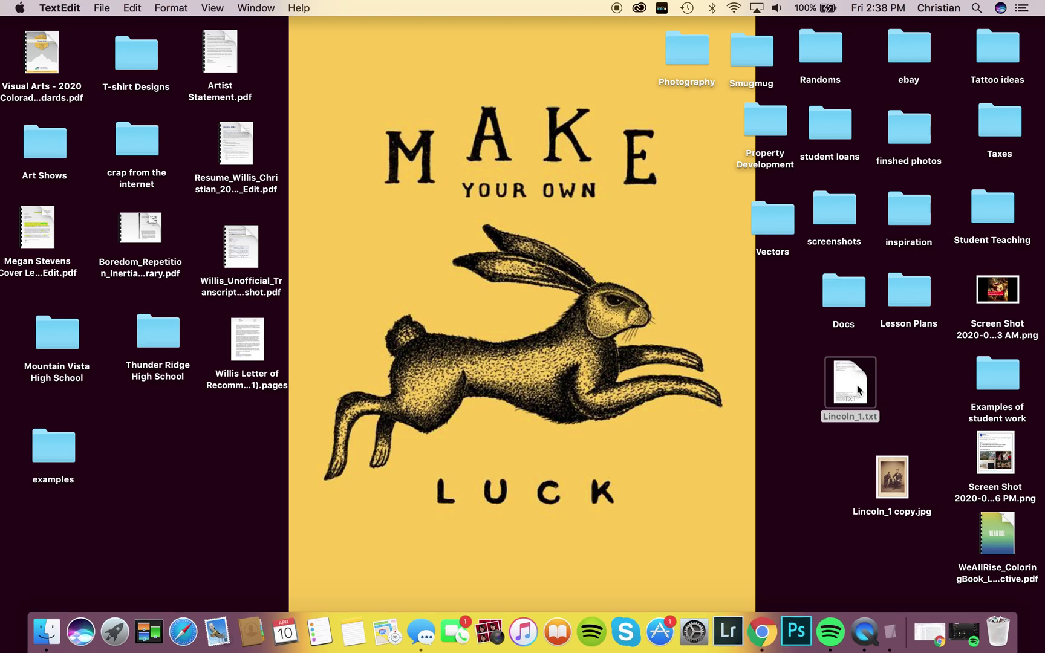
{"action": "scroll", "coordinate": [557, 247], "scroll_direction": "down", "scroll_amount": 15}
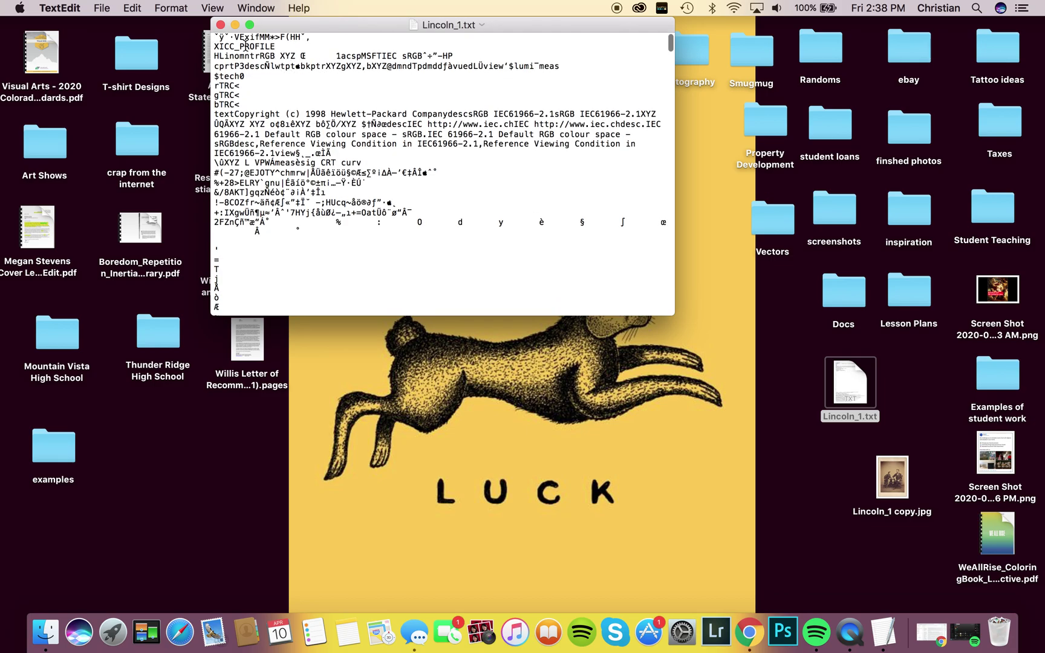
{"action": "left_click", "coordinate": [220, 24]}
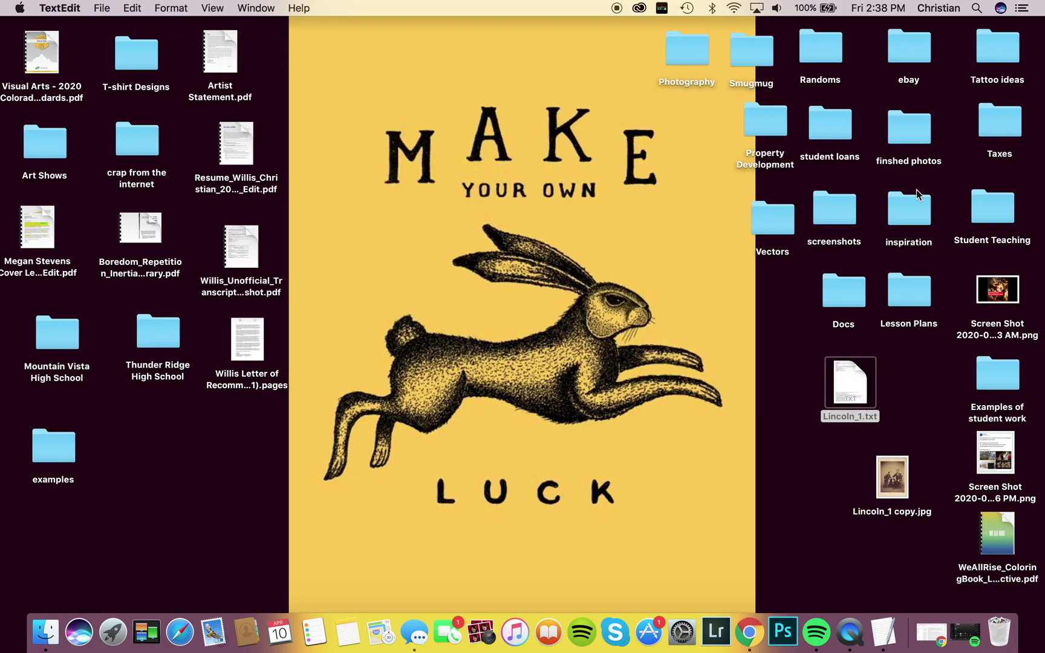
{"action": "left_click", "coordinate": [868, 417]}
Change the file's extension from .txt to .jpg and confirm Use .jpg.
{"action": "left_click", "coordinate": [870, 418]}
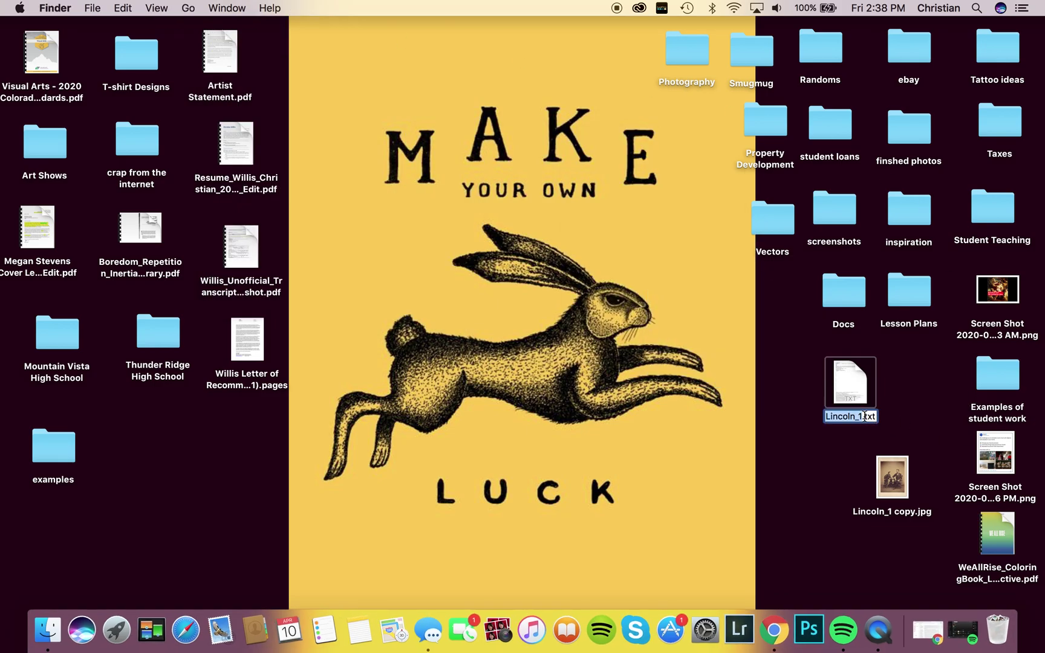
{"action": "left_click", "coordinate": [866, 416]}
{"action": "key", "text": "BackSpace"}
{"action": "key", "text": "BackSpace"}
{"action": "key", "text": "BackSpace"}
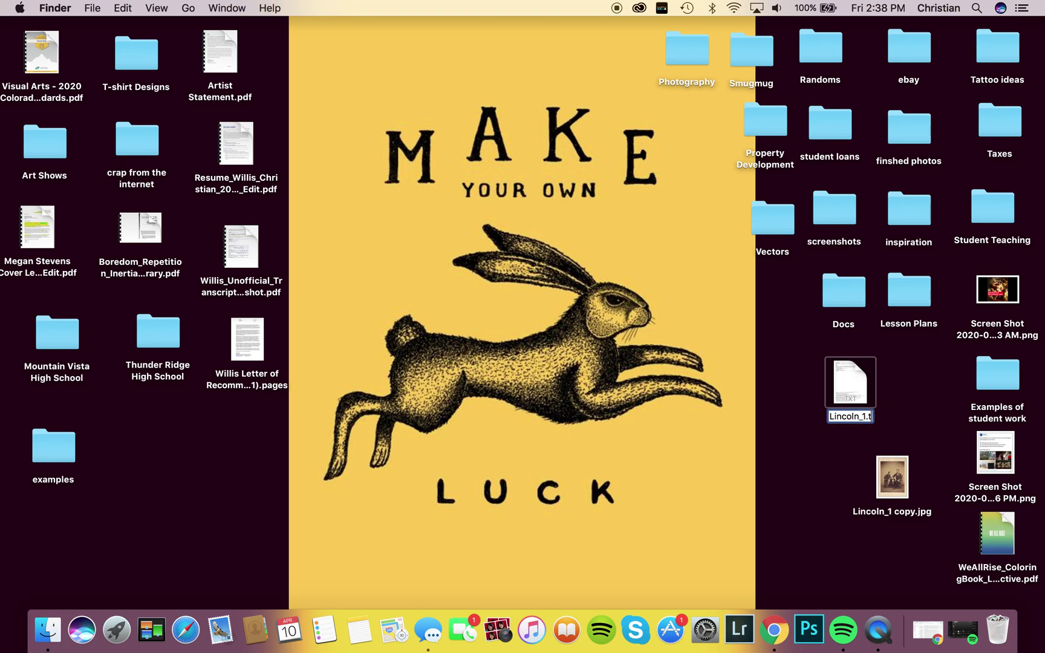
{"action": "type", "text": "jpg"}
{"action": "left_click", "coordinate": [904, 407]}
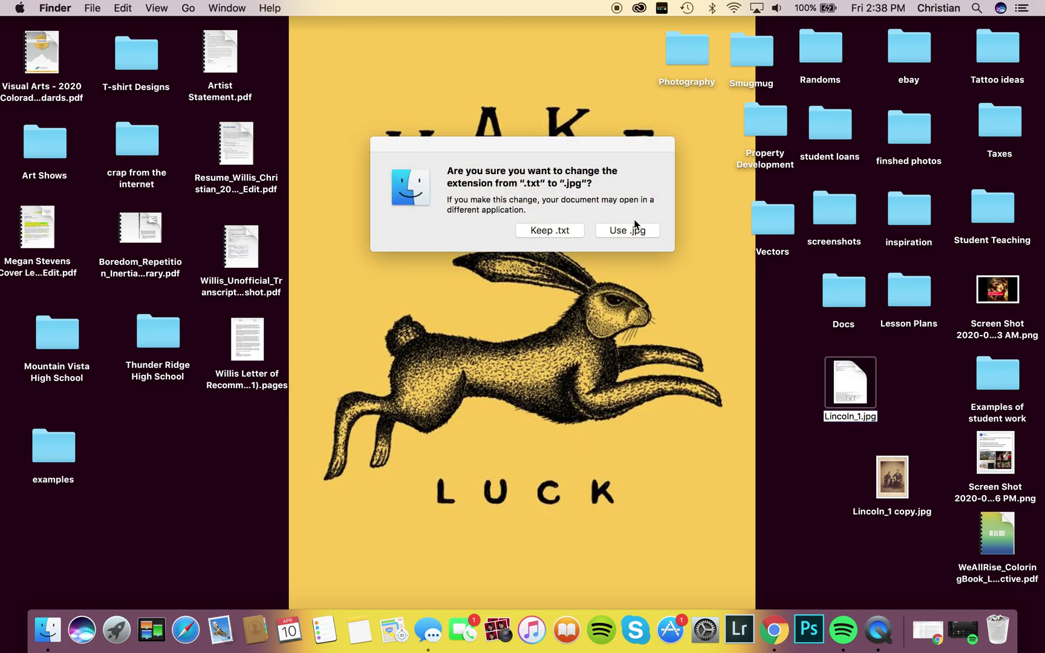
{"action": "left_click", "coordinate": [632, 233]}
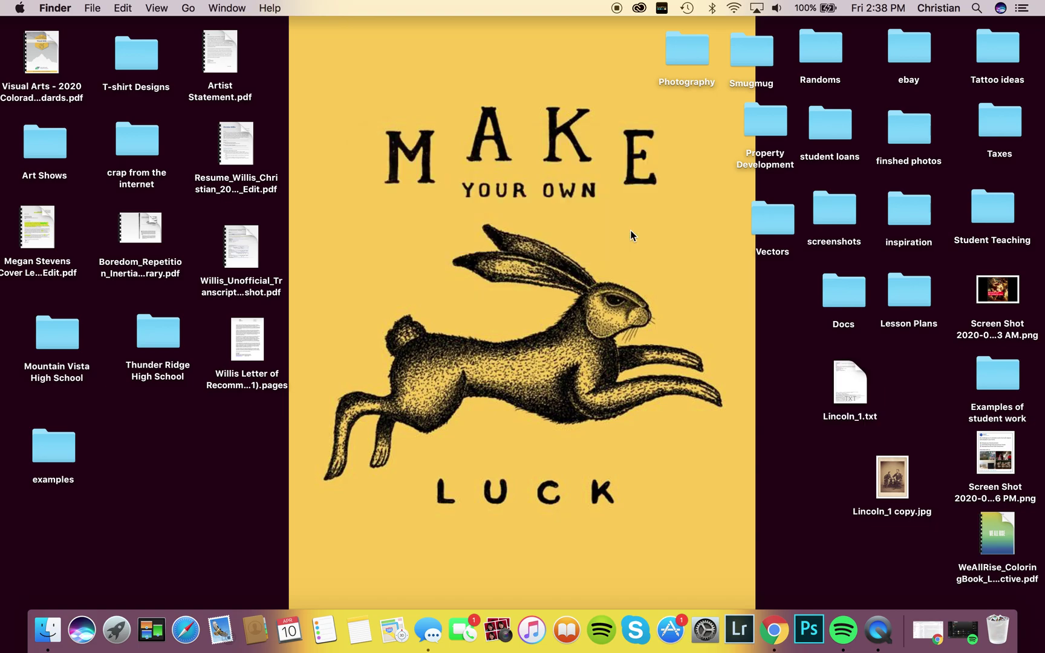
Open Lincoln_1.jpg from the desktop to display the glitched Lincoln photo in Preview.
{"action": "double_click", "coordinate": [864, 392]}
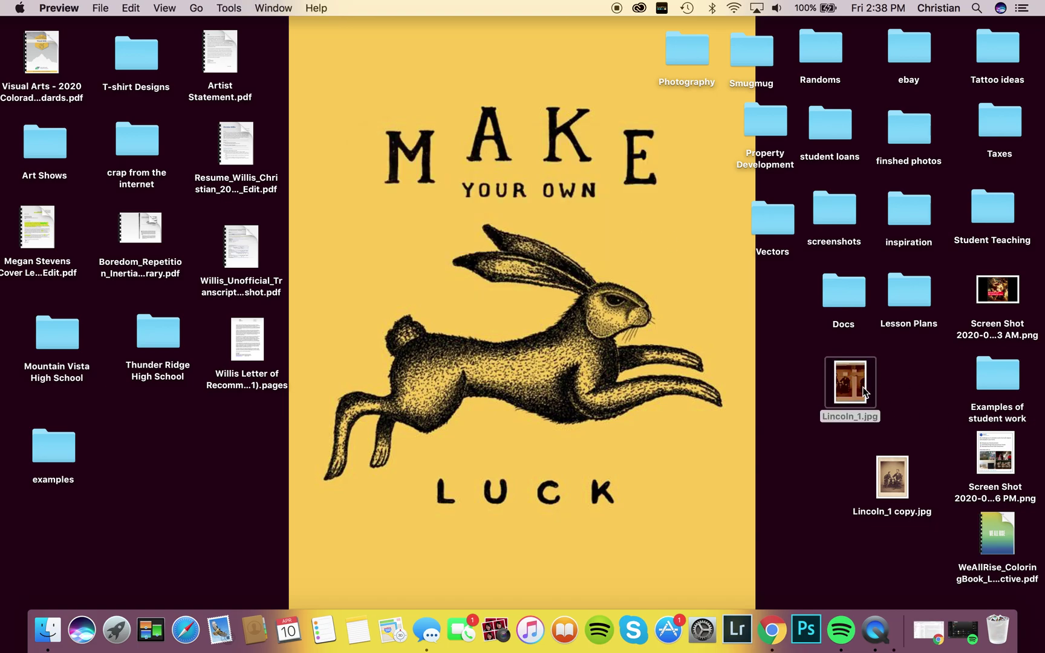